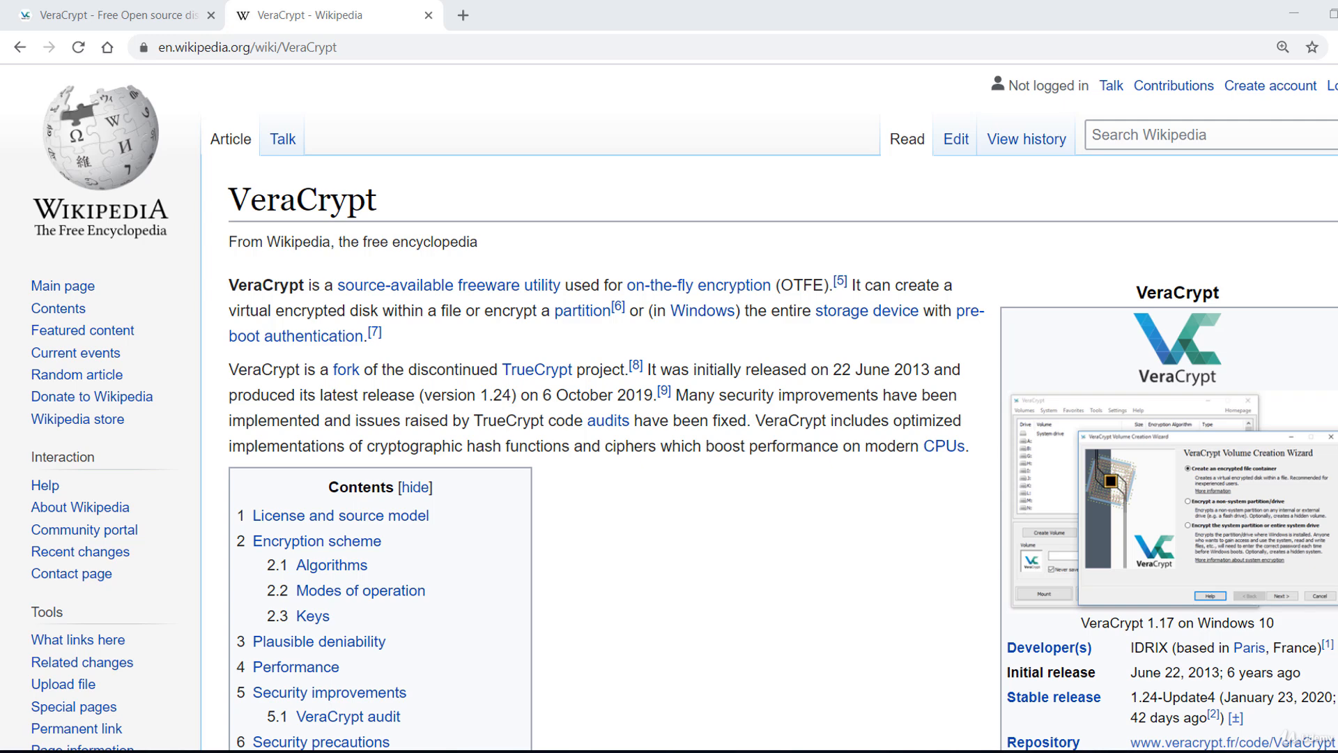
Review the VeraCrypt homepage's main features on encrypting storage devices and creating virtual encrypted disks.
{"action": "left_click", "coordinate": [165, 8]}
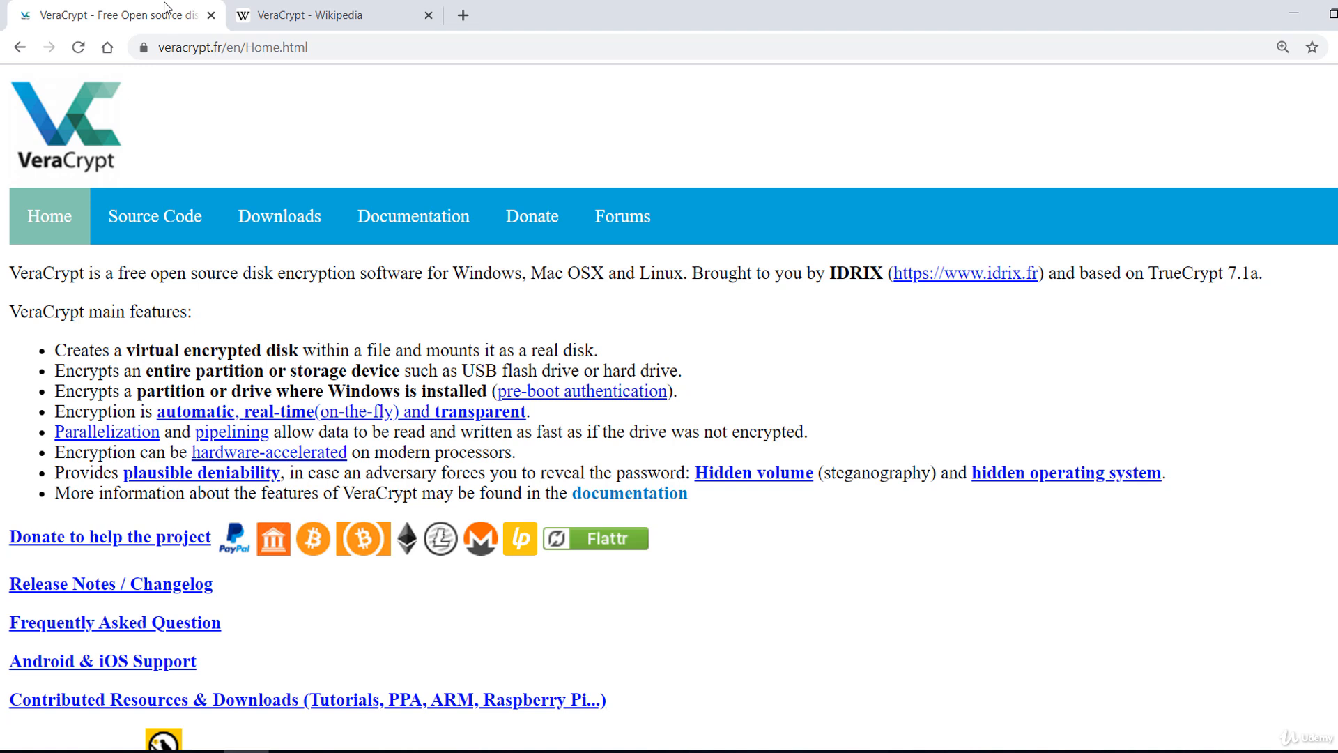
{"action": "triple_click", "coordinate": [712, 366]}
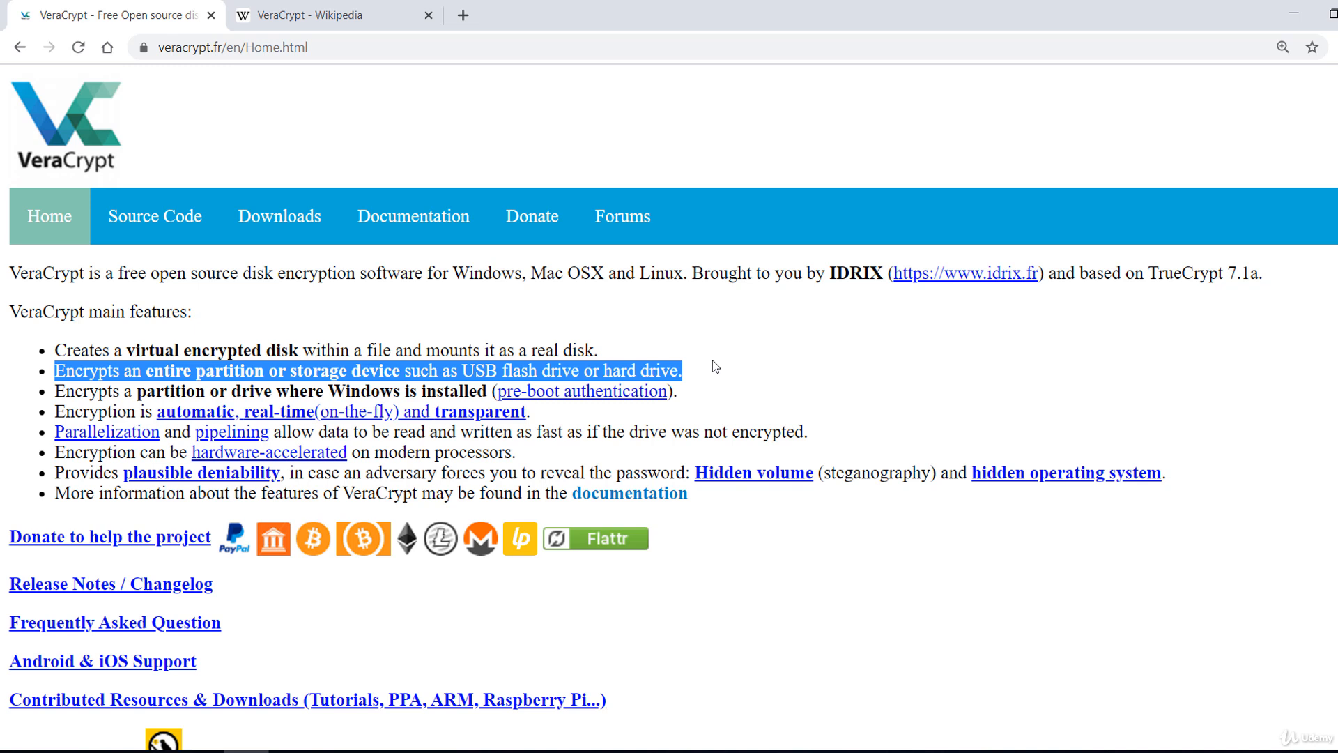
{"action": "triple_click", "coordinate": [654, 353]}
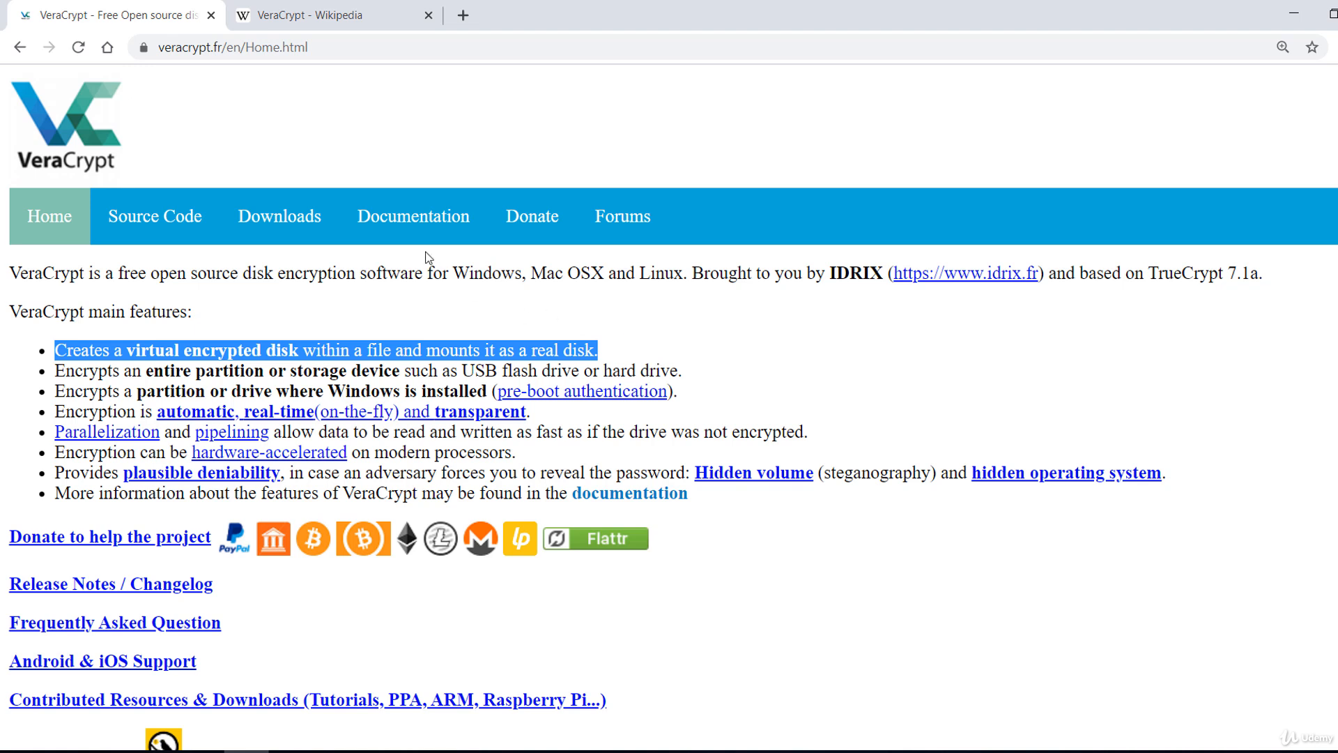
Download the Windows installer VeraCrypt Setup 1.24-Update4.exe from the VeraCrypt site and launch it.
{"action": "left_click", "coordinate": [324, 218]}
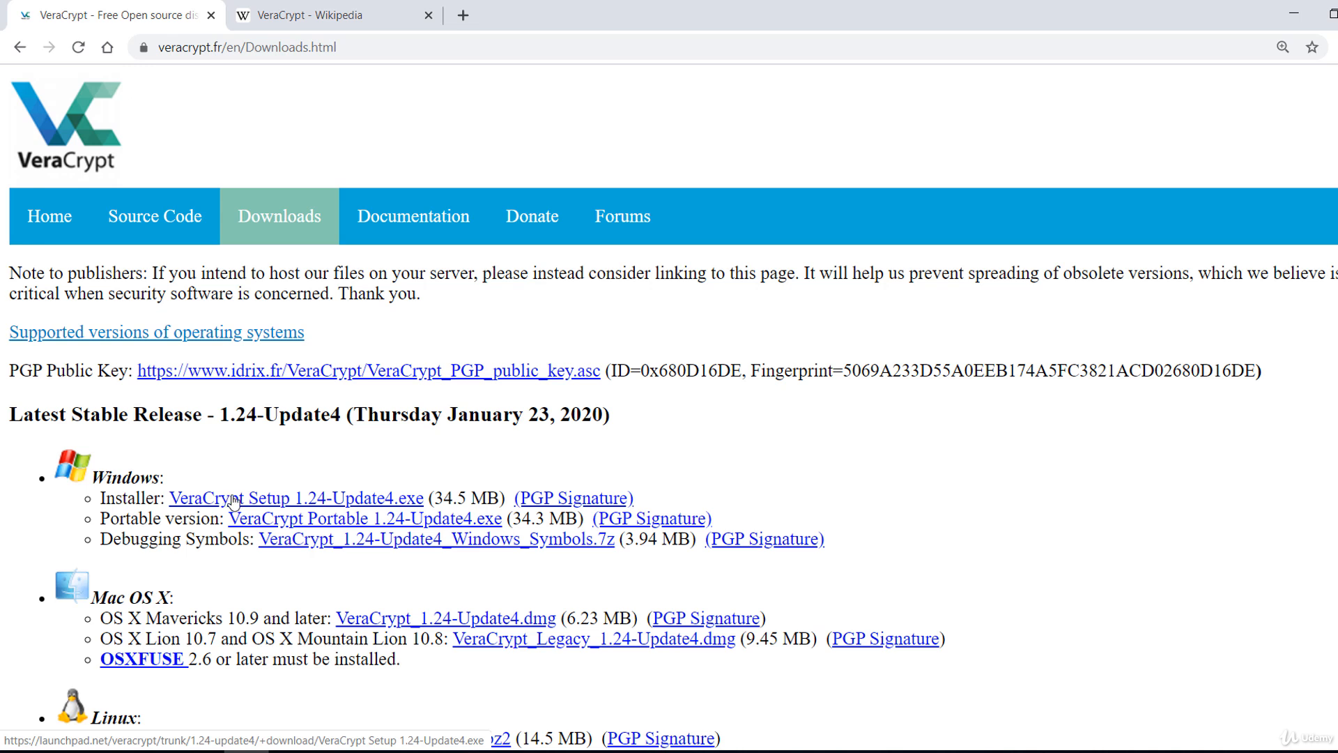
{"action": "left_click", "coordinate": [231, 500]}
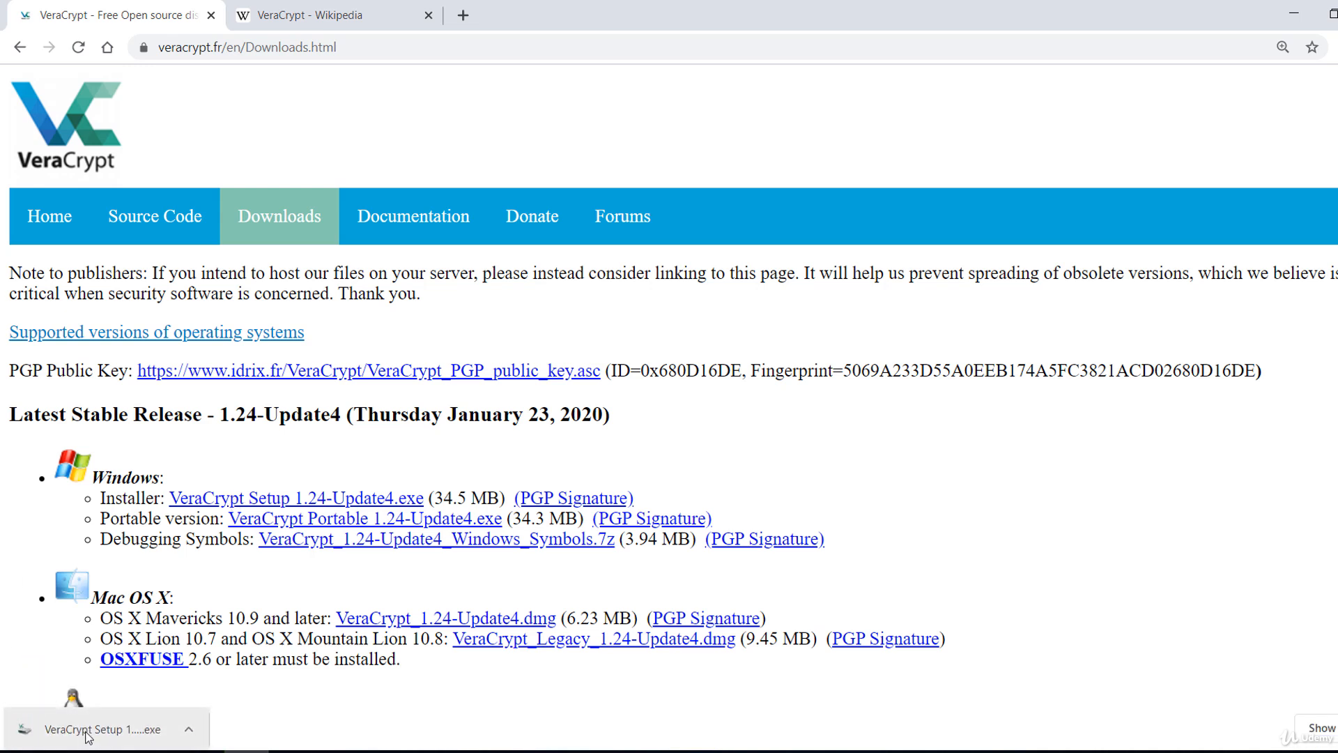
{"action": "left_click", "coordinate": [130, 739]}
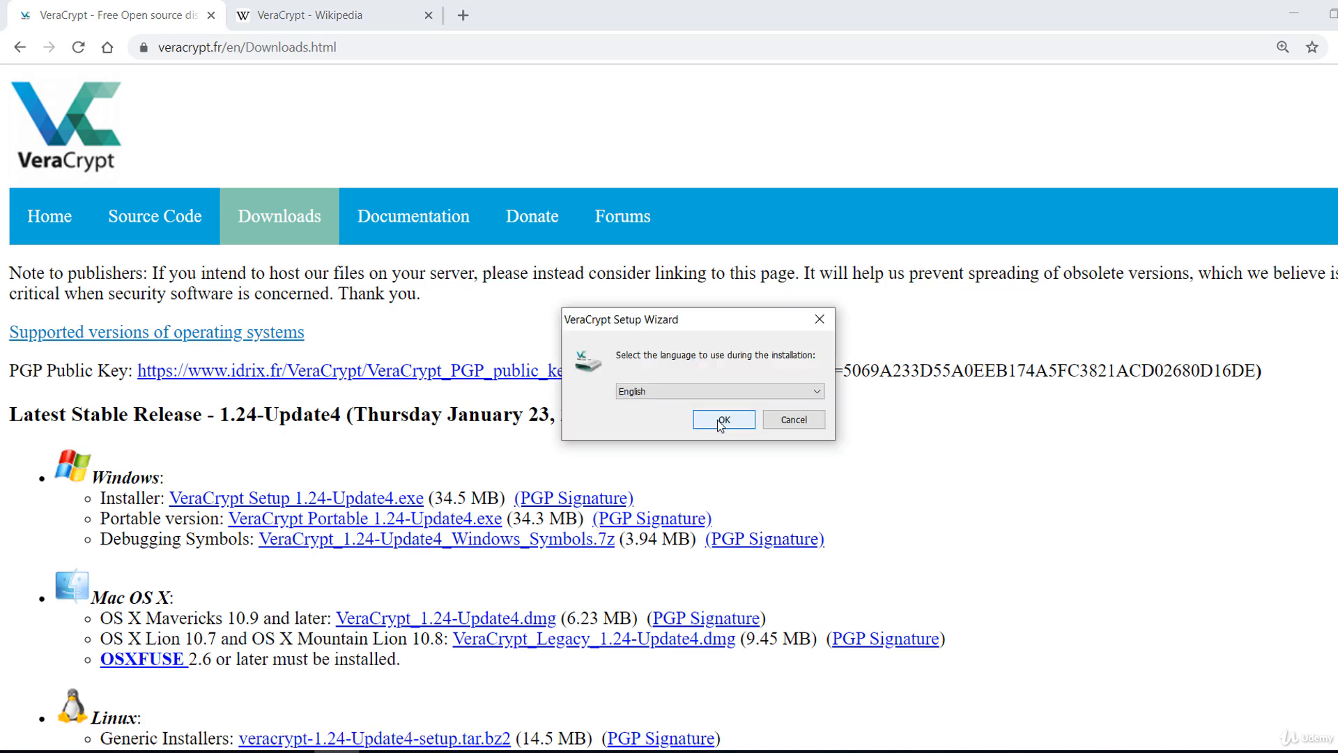
Install VeraCrypt in English with the license terms accepted, Install mode and the default setup options.
{"action": "left_click", "coordinate": [722, 420]}
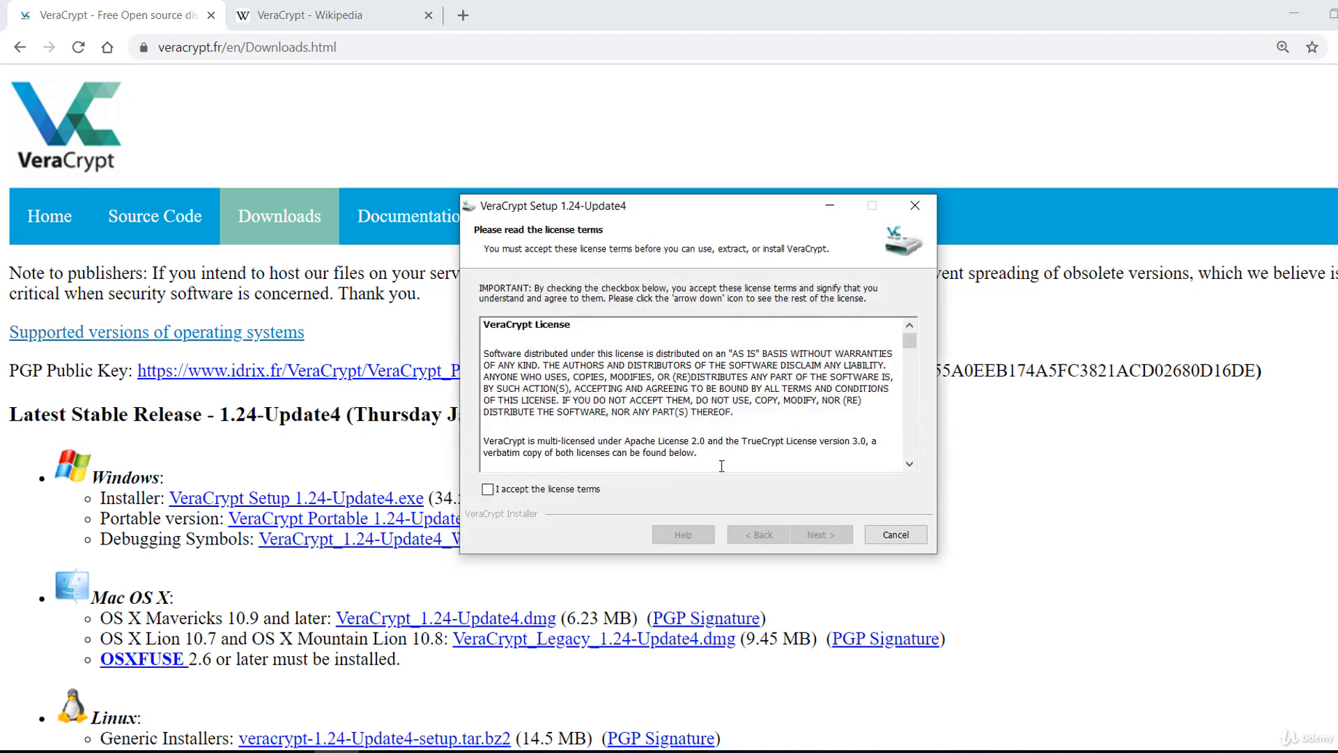
{"action": "left_click", "coordinate": [560, 491]}
{"action": "left_click", "coordinate": [814, 539]}
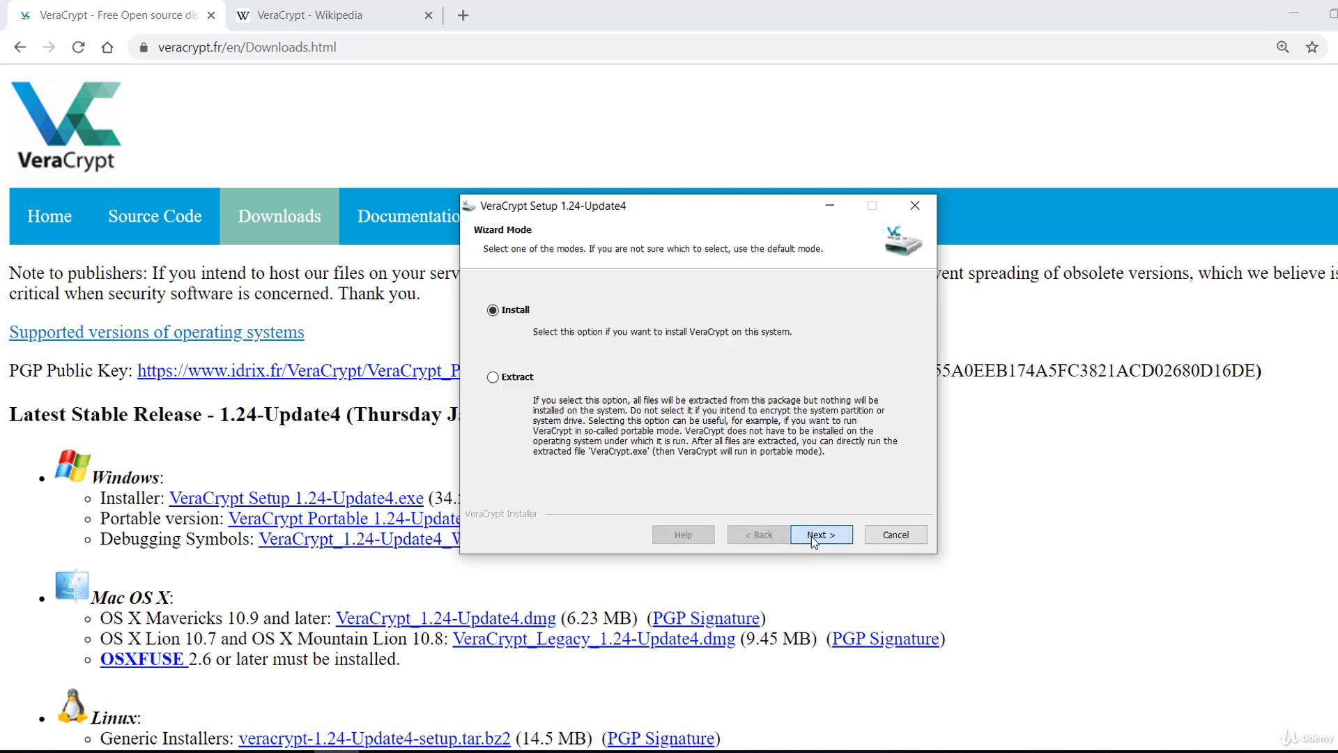
{"action": "left_click", "coordinate": [819, 541]}
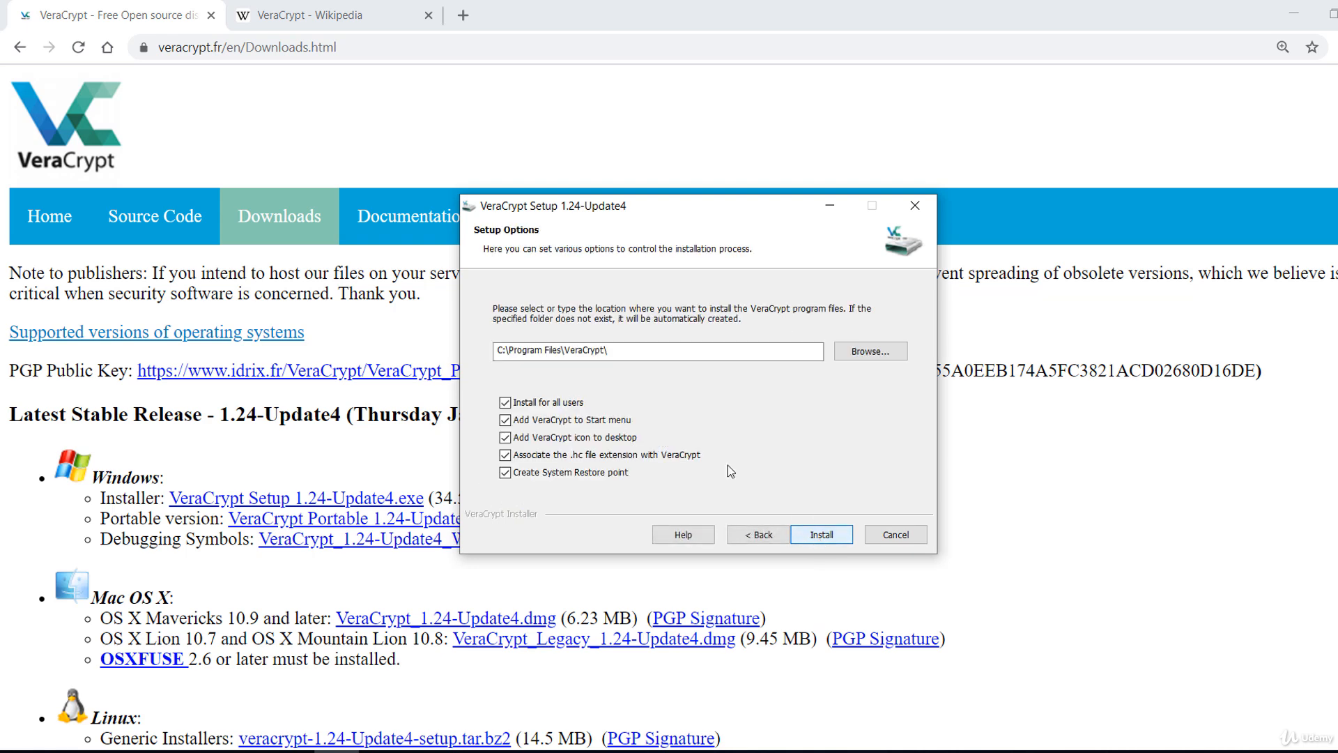
{"action": "left_click", "coordinate": [829, 540]}
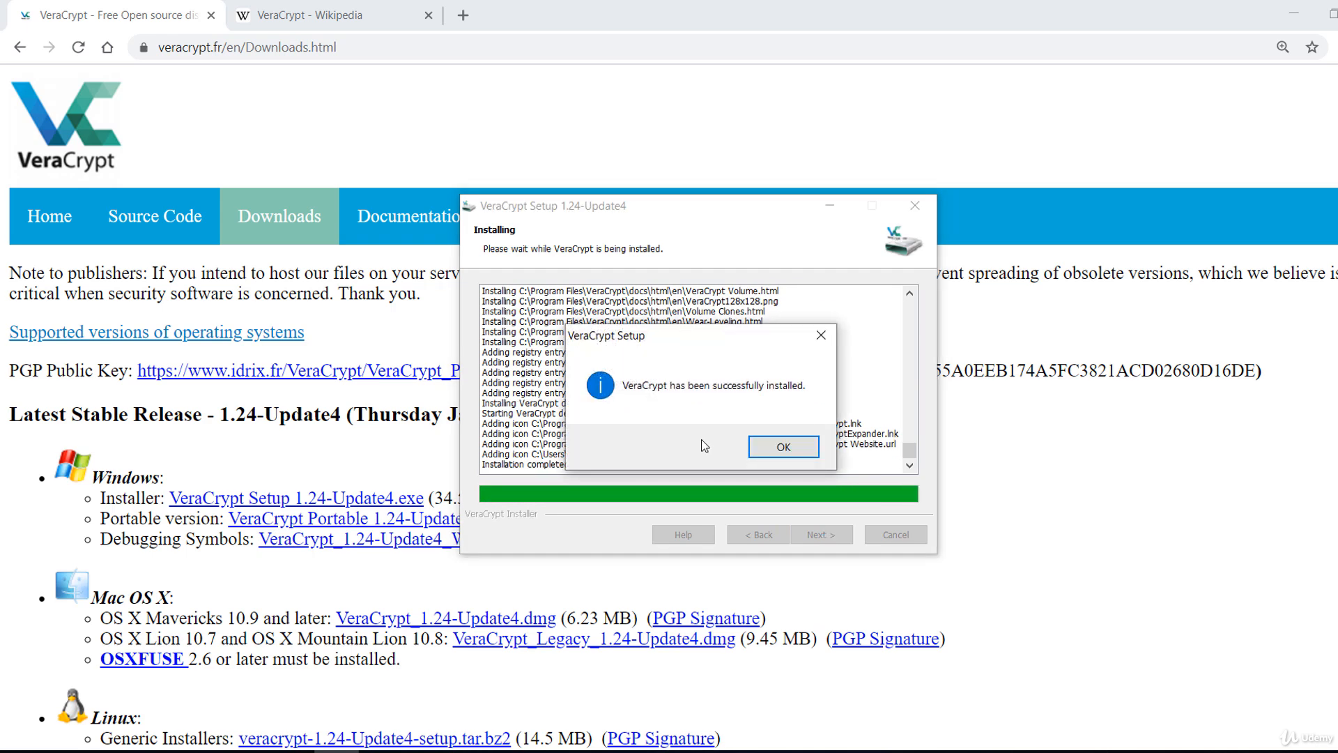
Finish the VeraCrypt installer and decline the beginner's tutorial.
{"action": "left_click", "coordinate": [803, 451]}
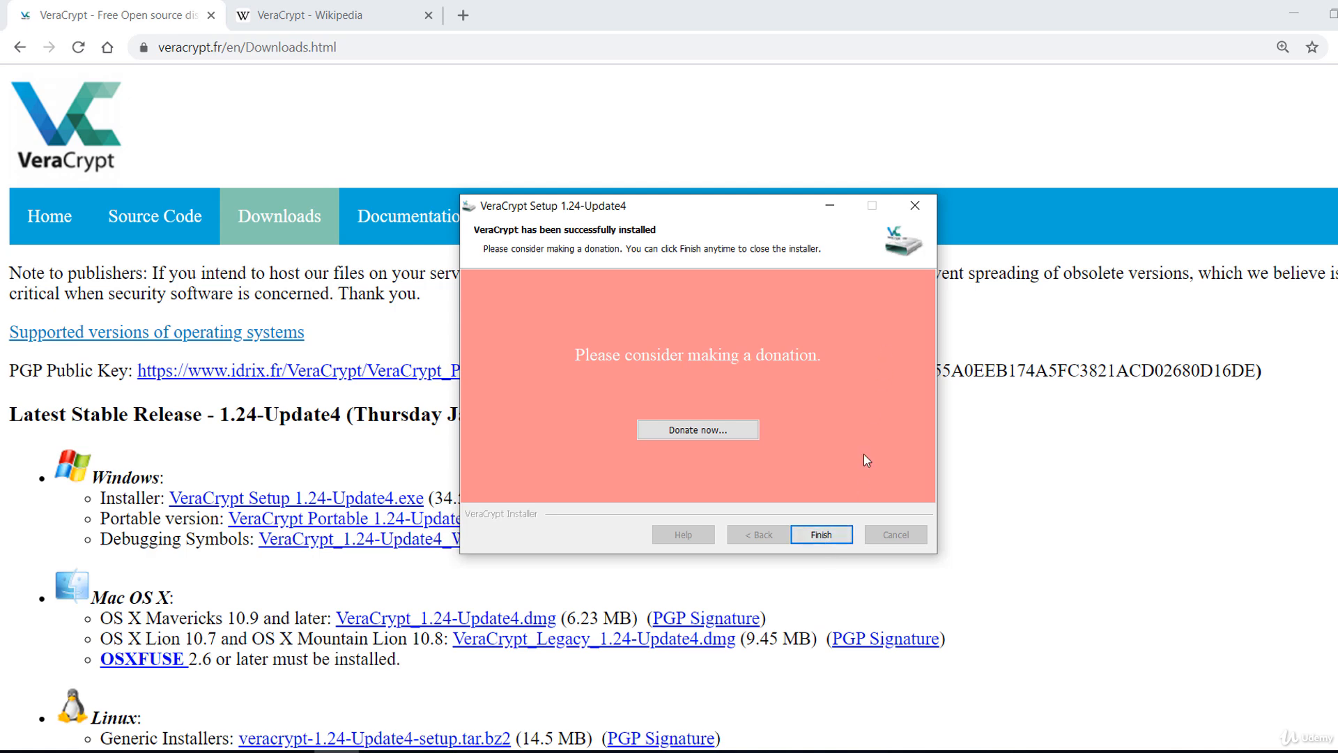
{"action": "left_click", "coordinate": [822, 536]}
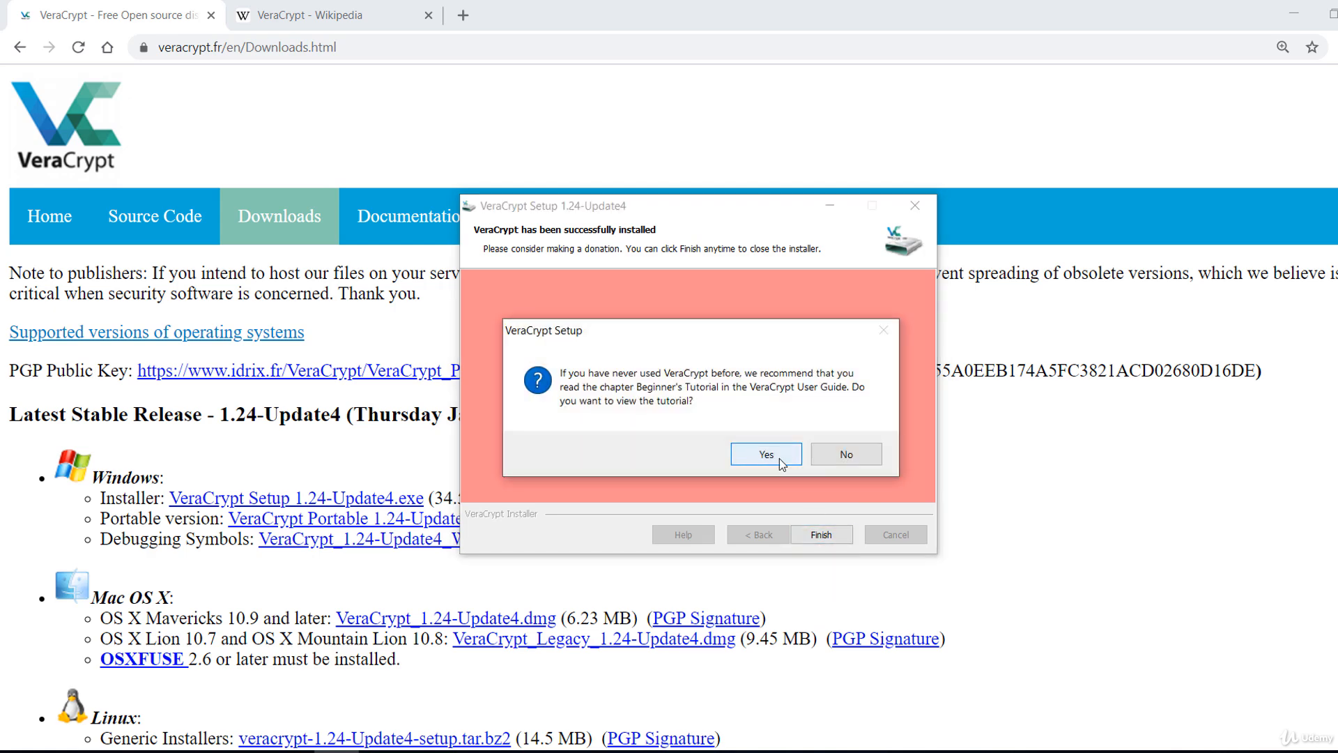
{"action": "left_click", "coordinate": [847, 455]}
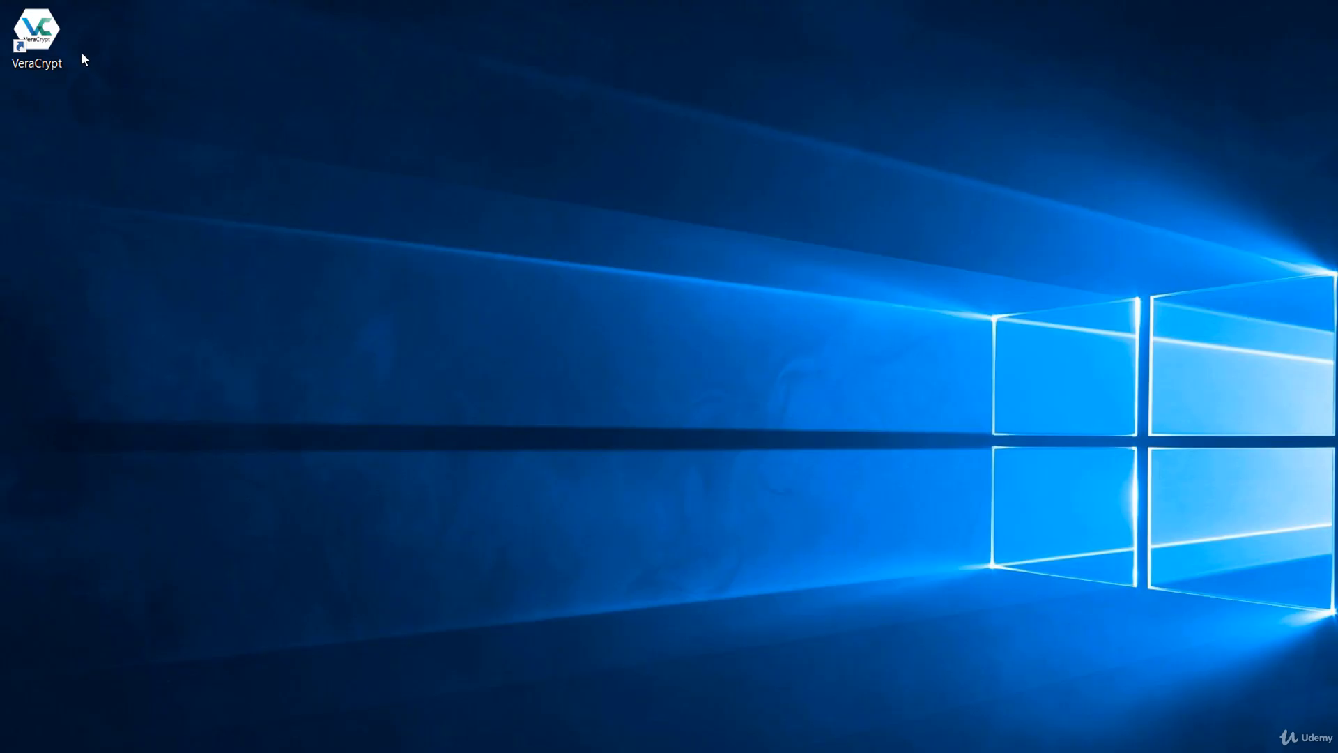
Move the VeraCrypt shortcut to the middle of the desktop, then launch VeraCrypt and start creating a volume.
{"action": "left_click_drag", "start_coordinate": [49, 49], "coordinate": [576, 335]}
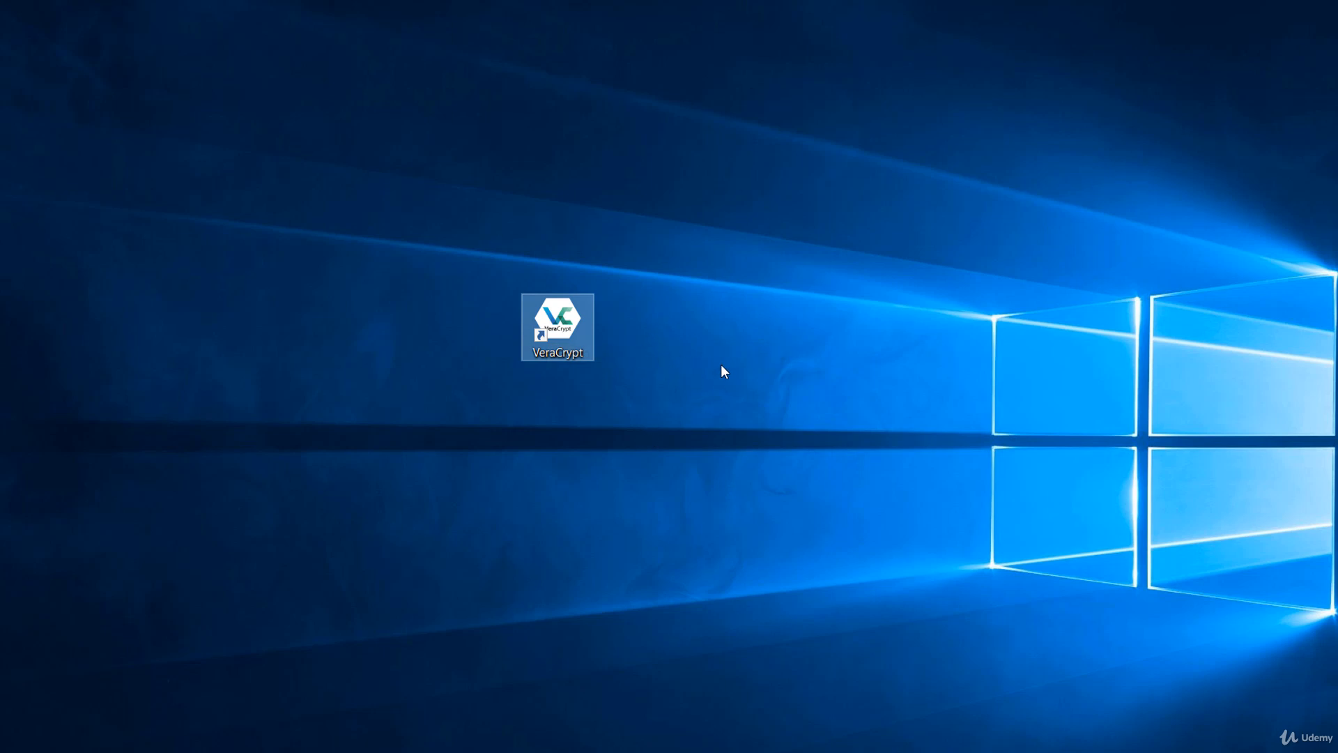
{"action": "double_click", "coordinate": [568, 331]}
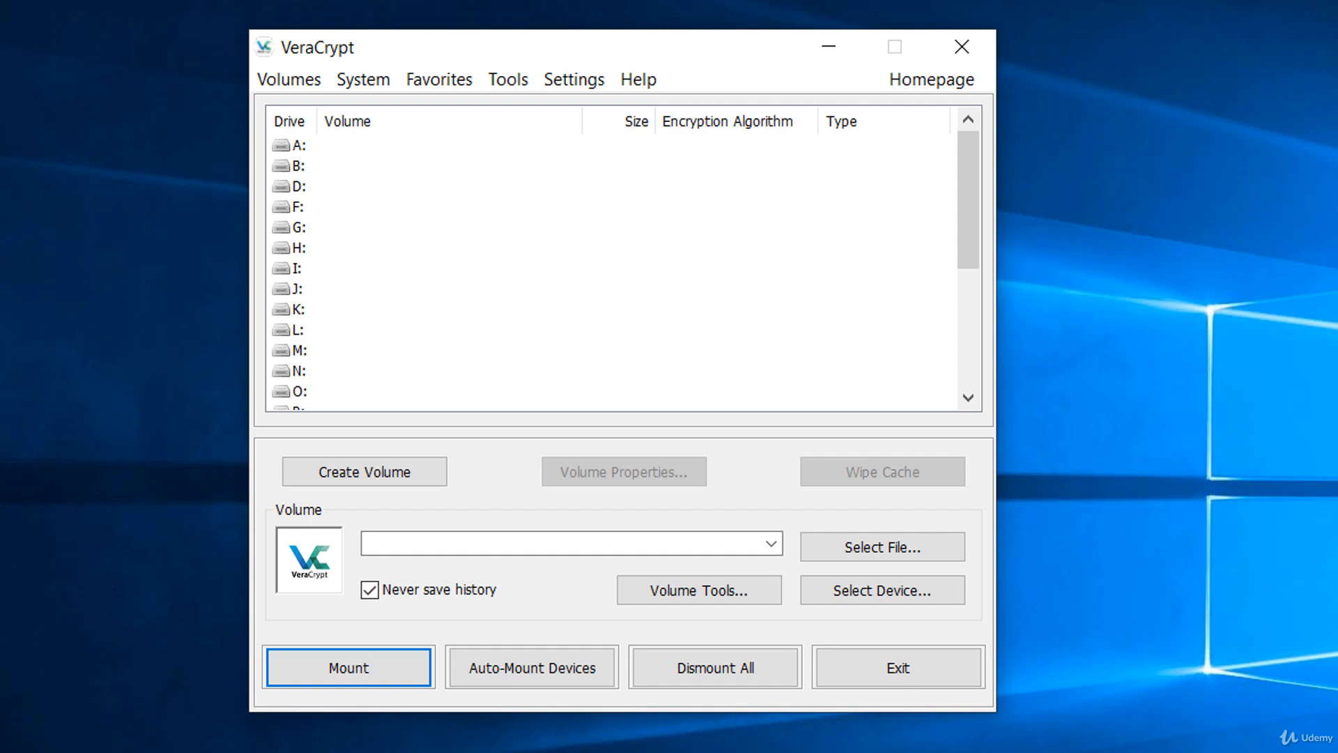
{"action": "left_click", "coordinate": [383, 482]}
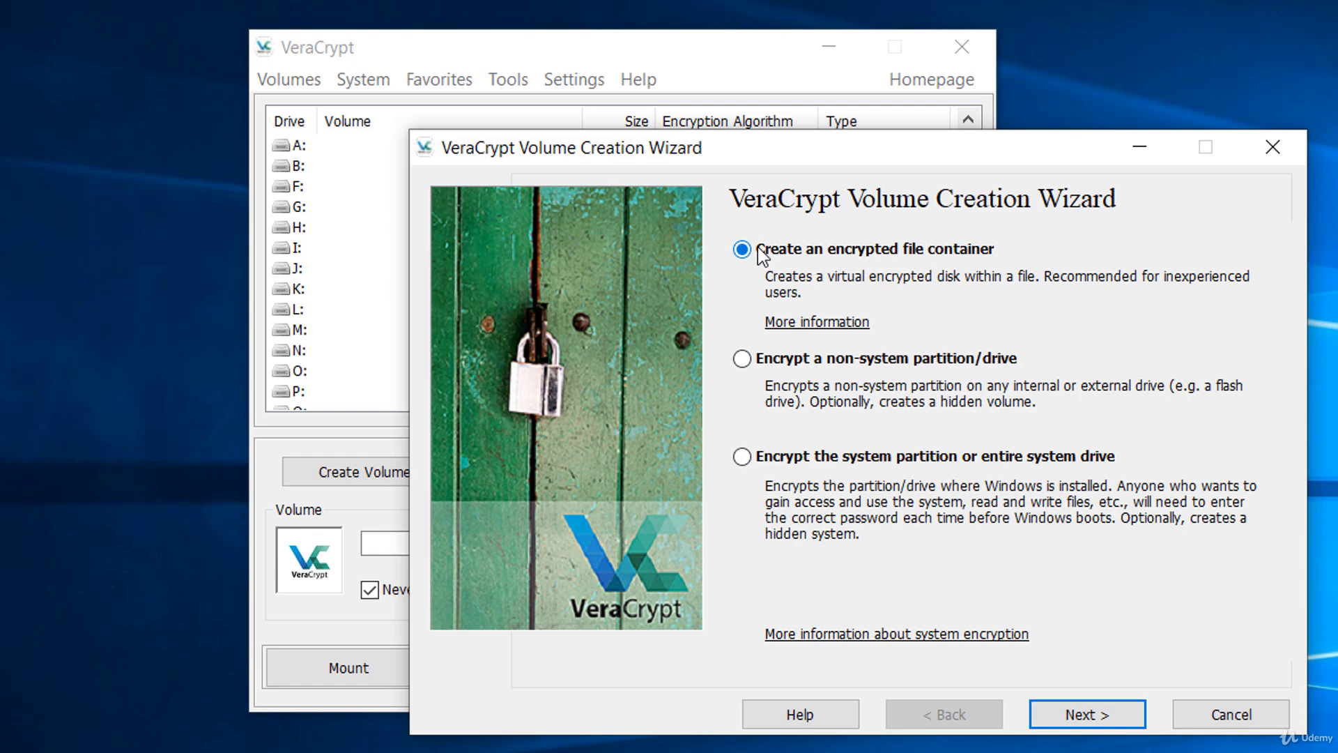
Choose to encrypt a non-system partition/drive as a standard VeraCrypt volume.
{"action": "left_click", "coordinate": [766, 361]}
{"action": "left_click", "coordinate": [1106, 721]}
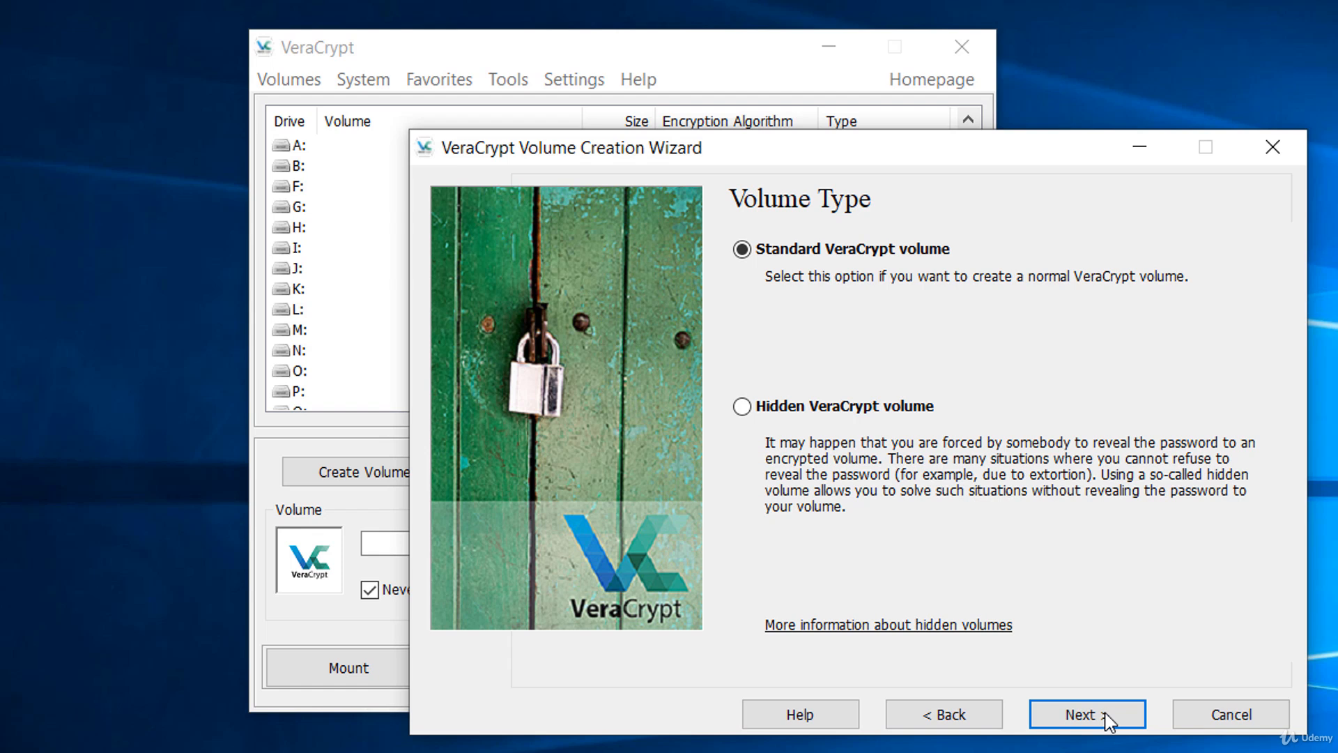
{"action": "left_click", "coordinate": [845, 406]}
{"action": "left_click", "coordinate": [750, 248]}
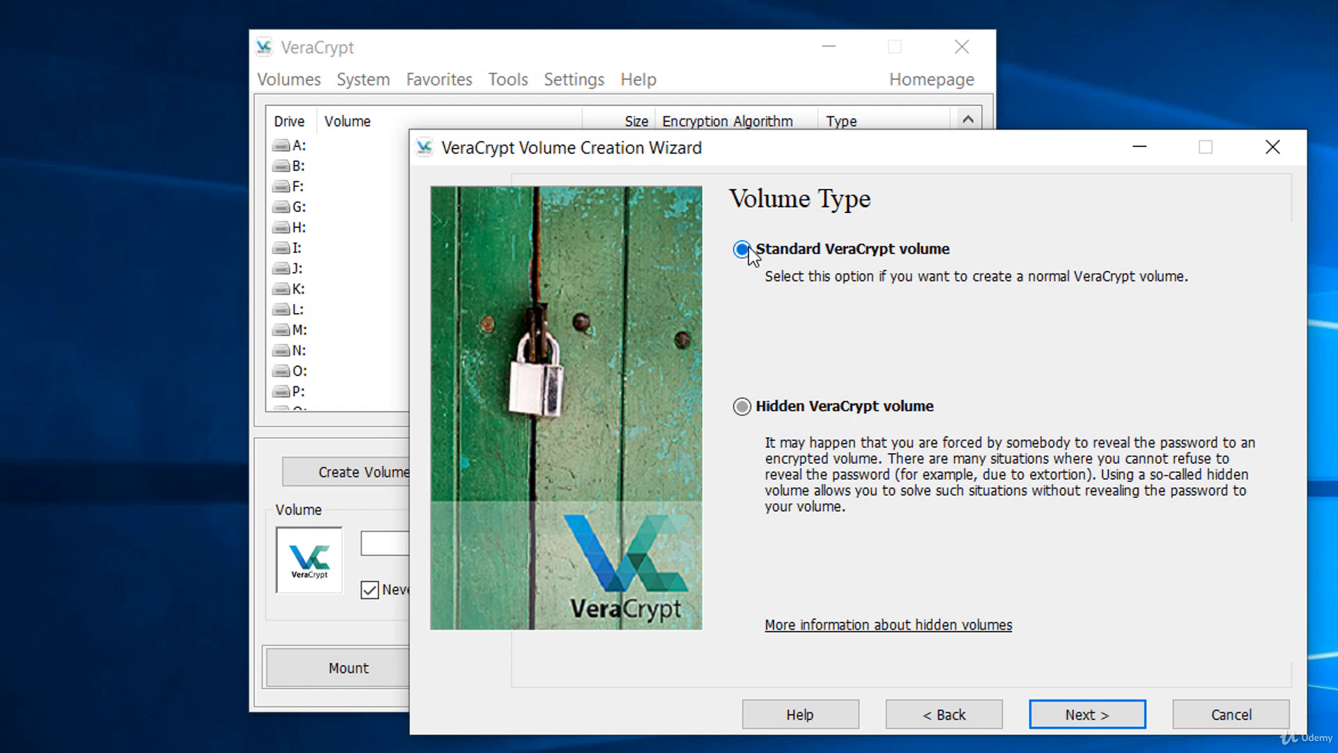
{"action": "left_click", "coordinate": [1074, 723]}
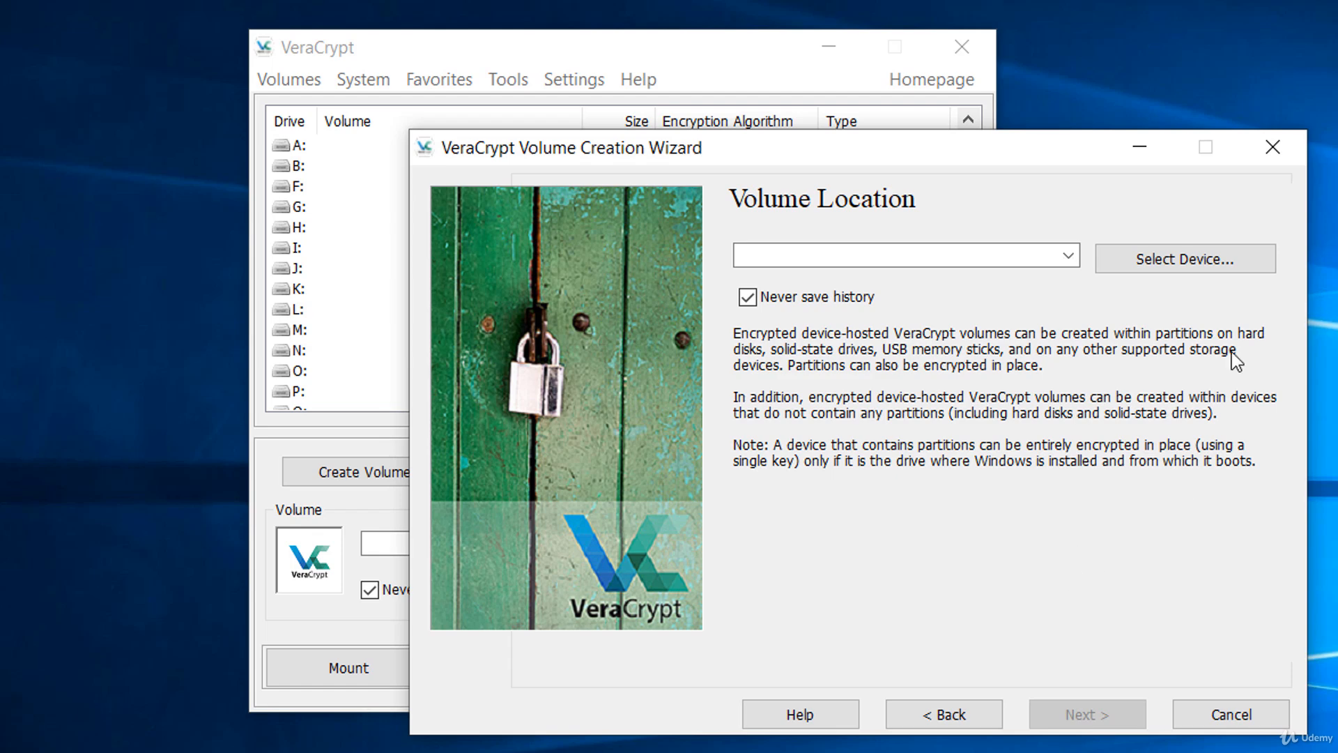
Set the volume location to Removable Disk 1 (D:) and continue to the creation mode.
{"action": "left_click", "coordinate": [1239, 261]}
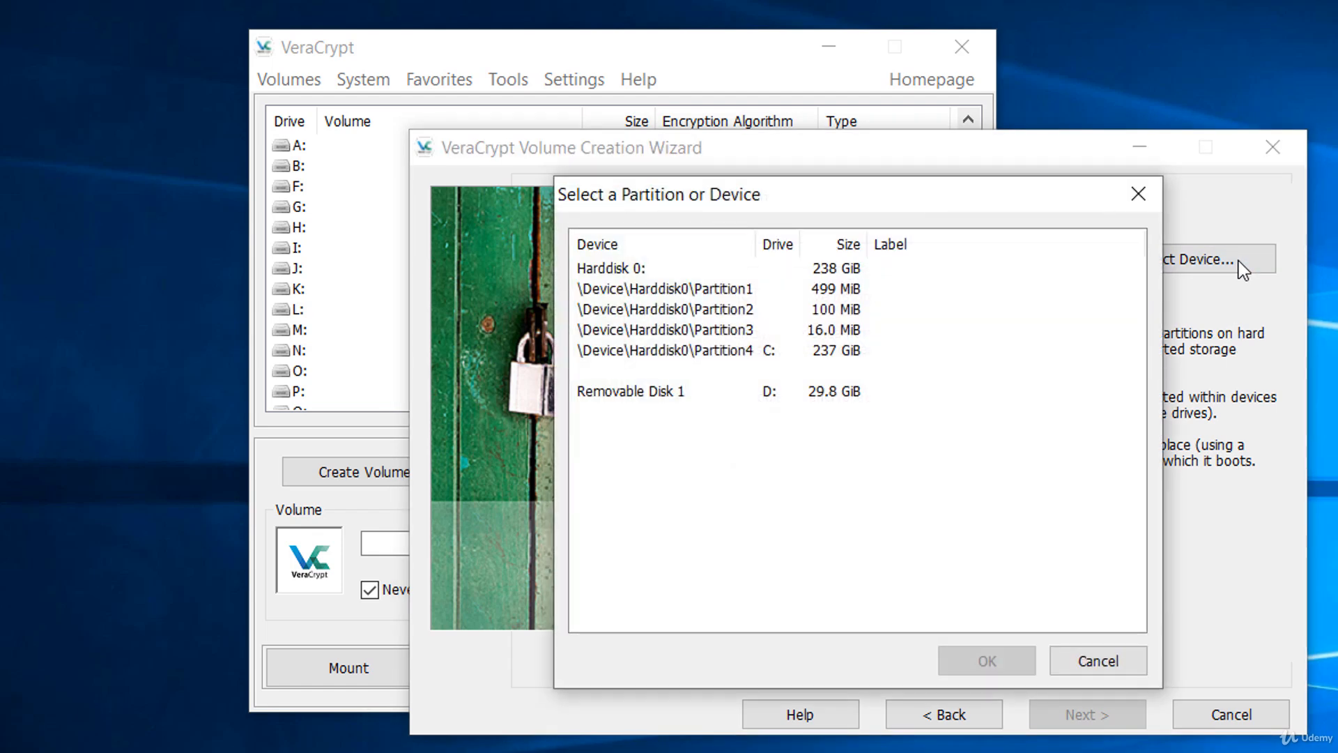
{"action": "left_click", "coordinate": [611, 393]}
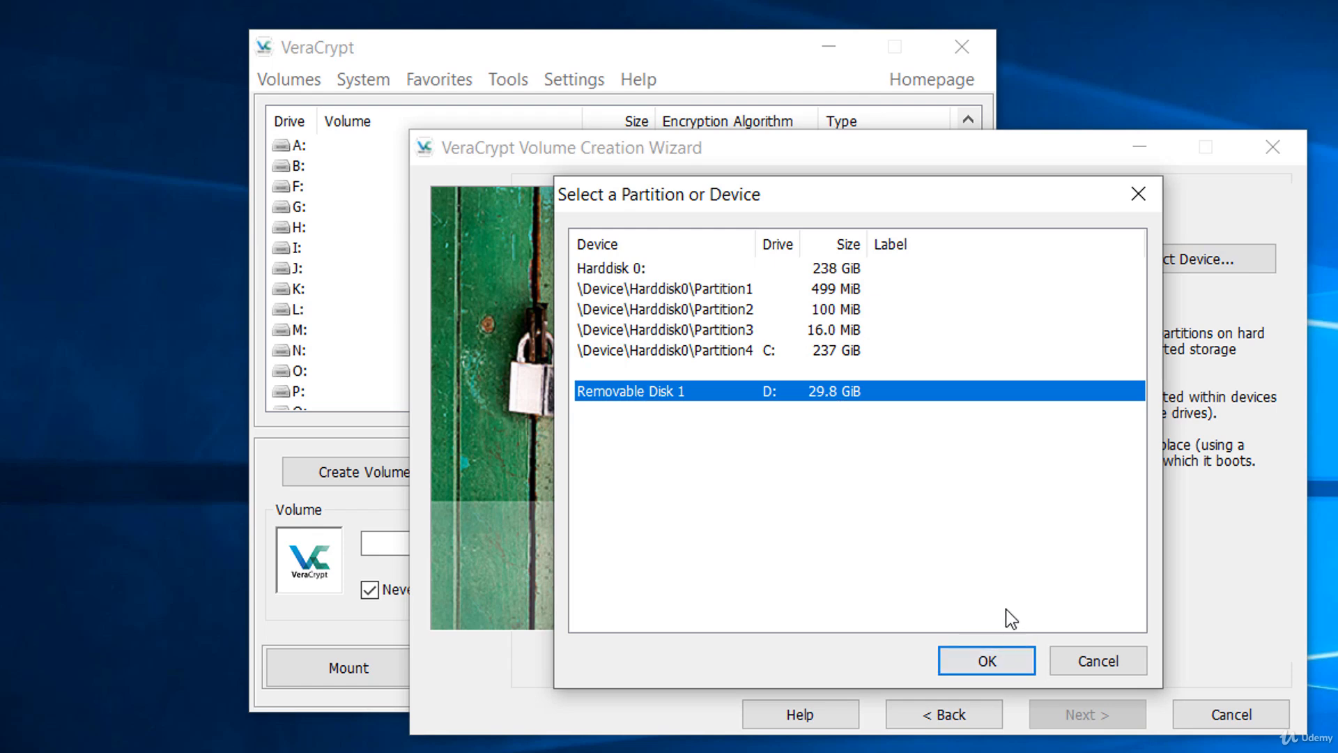
{"action": "left_click", "coordinate": [991, 659]}
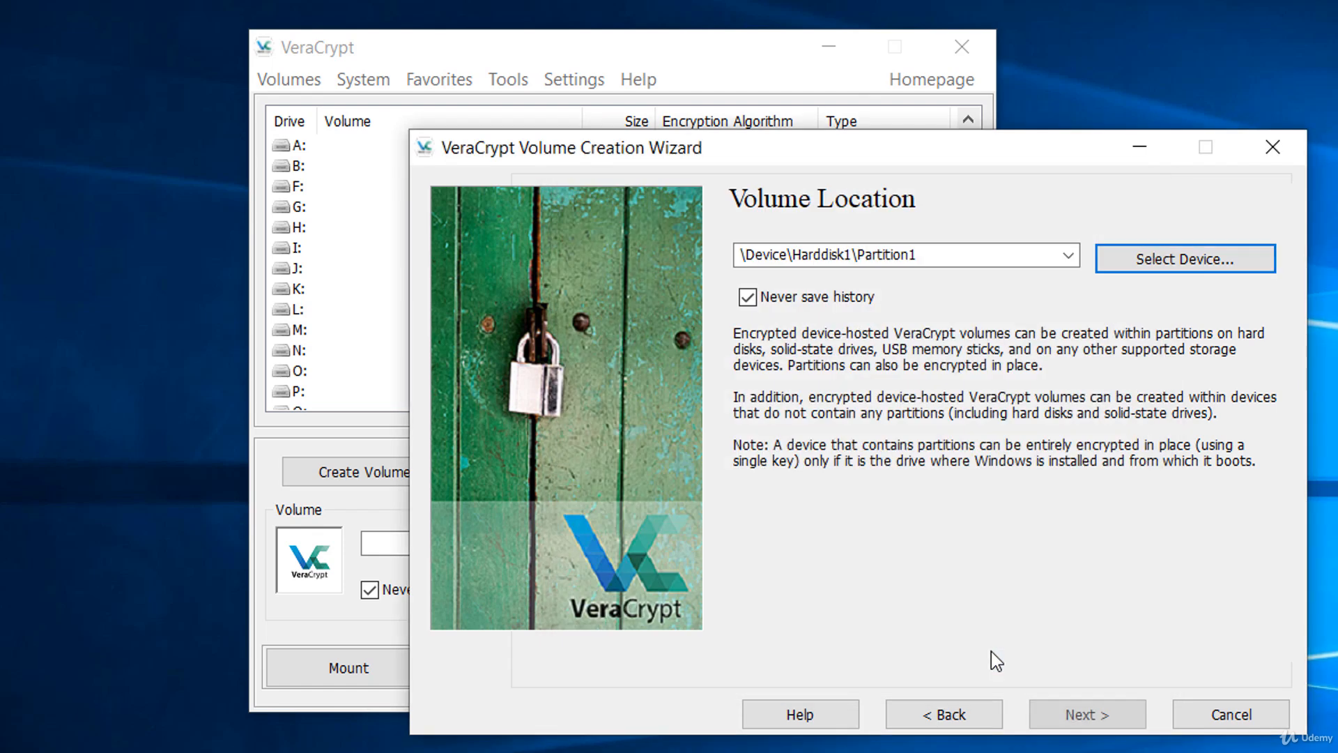
{"action": "left_click", "coordinate": [1060, 716]}
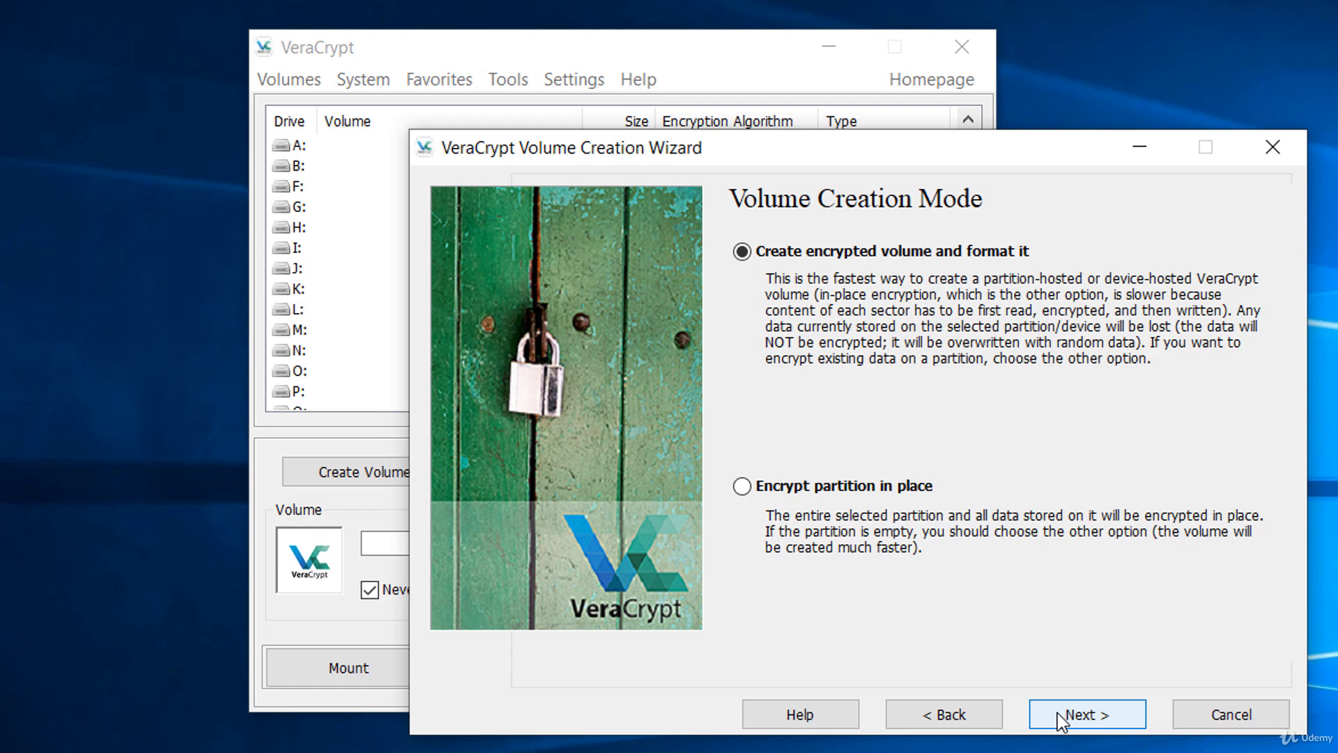
Set the volume creation mode to create an encrypted volume and format it.
{"action": "left_click", "coordinate": [1061, 718]}
{"action": "left_click", "coordinate": [945, 714]}
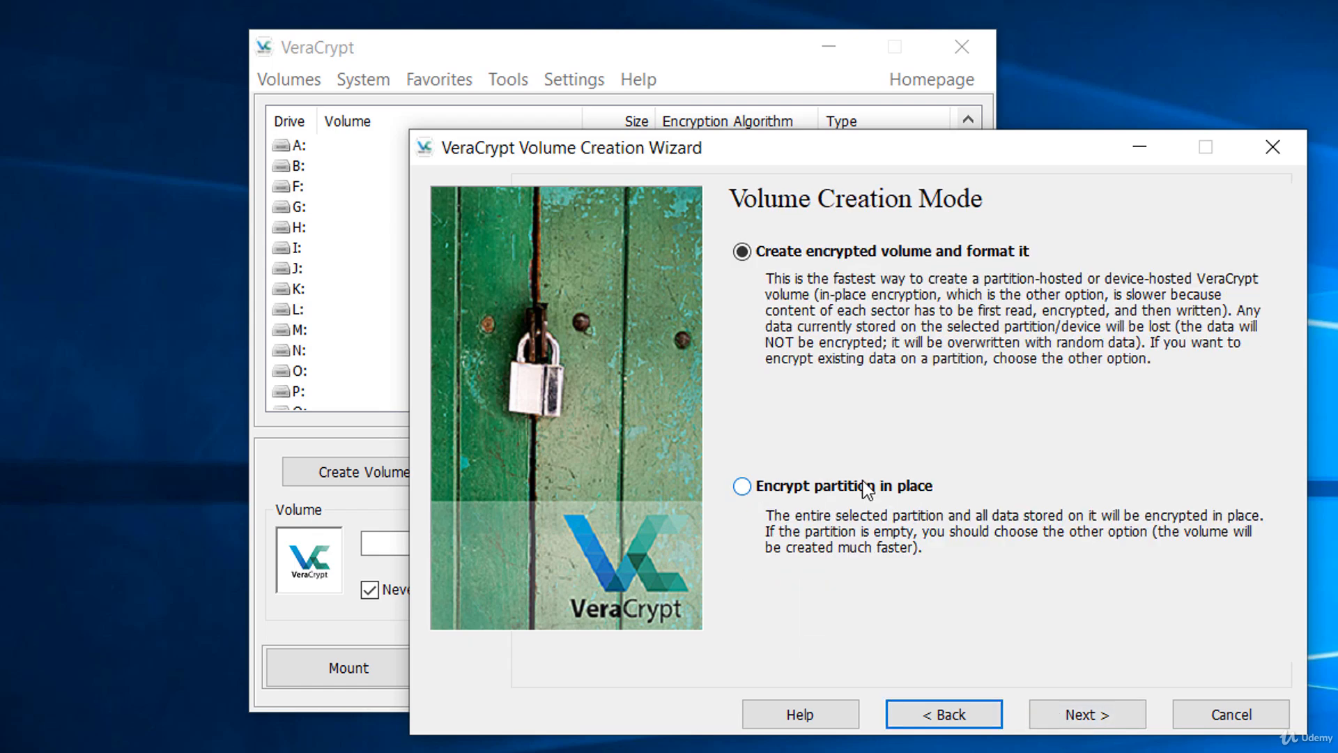
{"action": "left_click", "coordinate": [867, 488]}
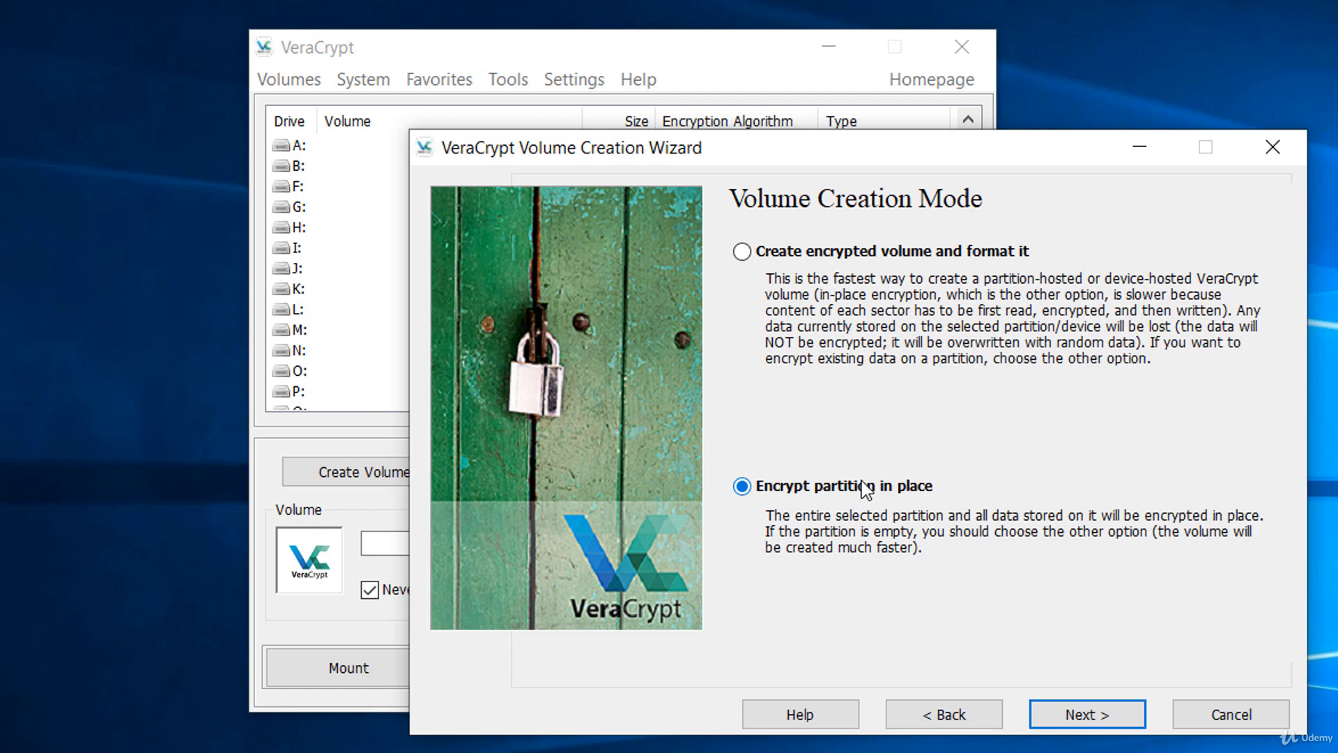
{"action": "left_click", "coordinate": [818, 248]}
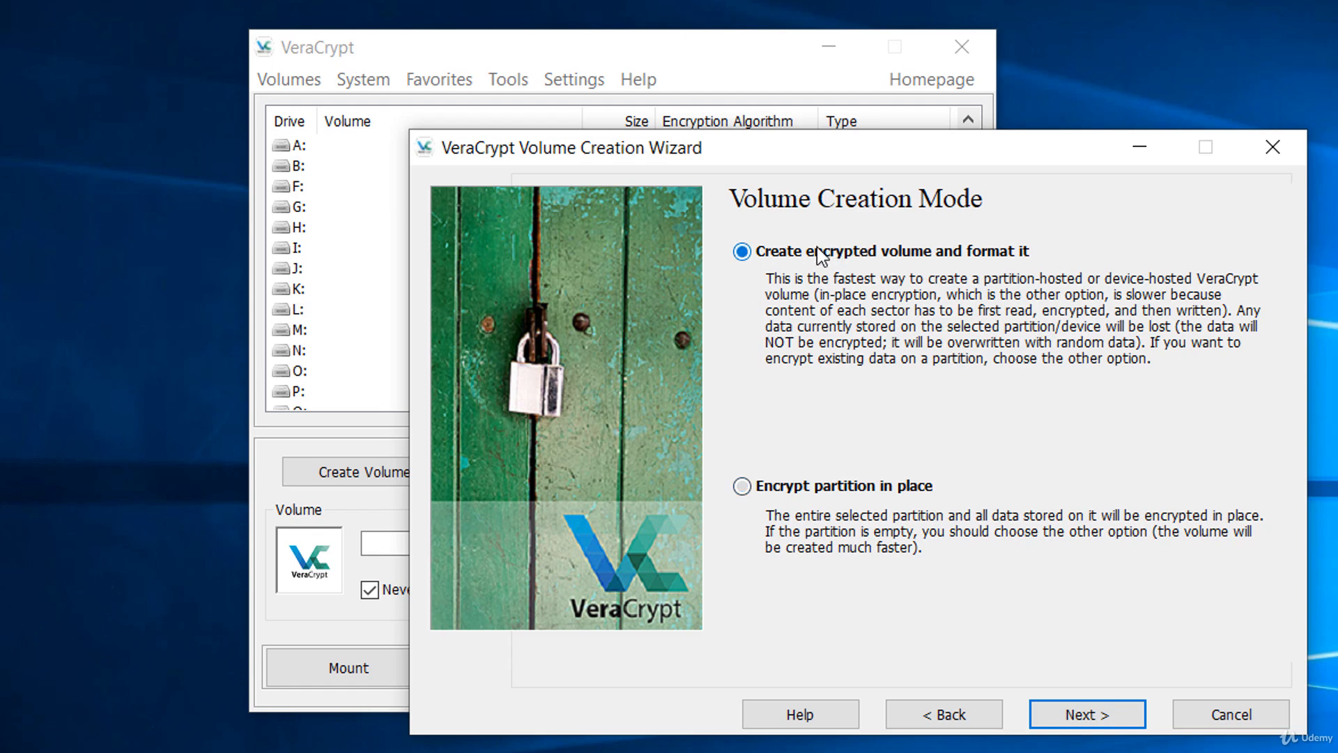
{"action": "left_click", "coordinate": [1126, 713]}
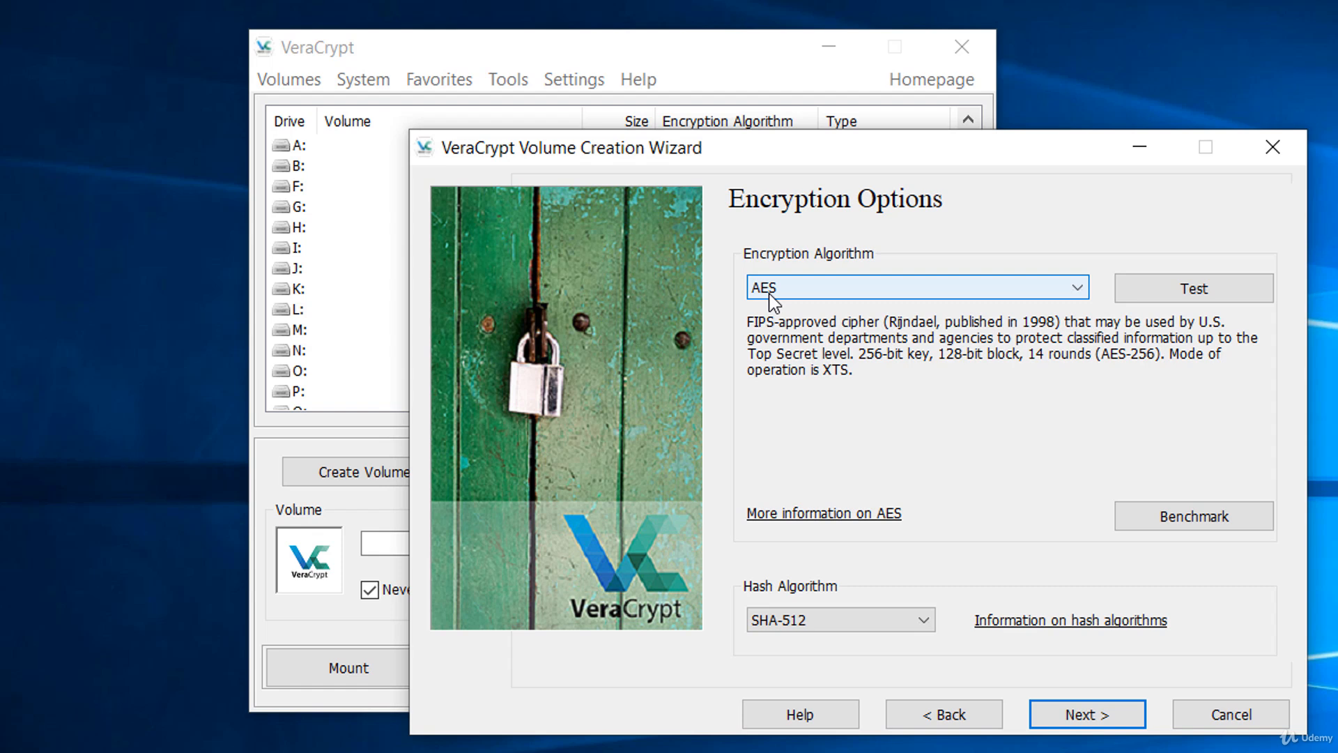
Keep AES encryption with the SHA-512 hash algorithm and accept the volume size.
{"action": "left_click", "coordinate": [816, 628]}
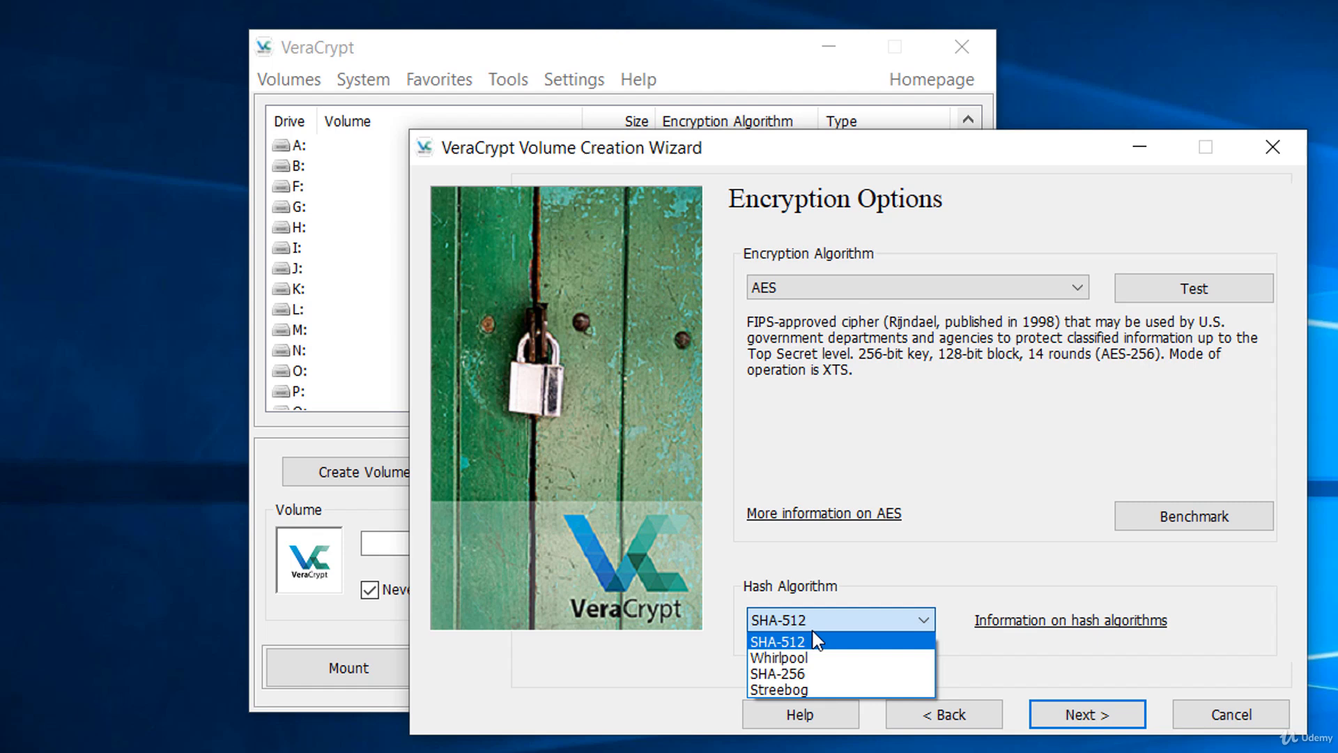
{"action": "left_click", "coordinate": [815, 640]}
{"action": "left_click", "coordinate": [1055, 716]}
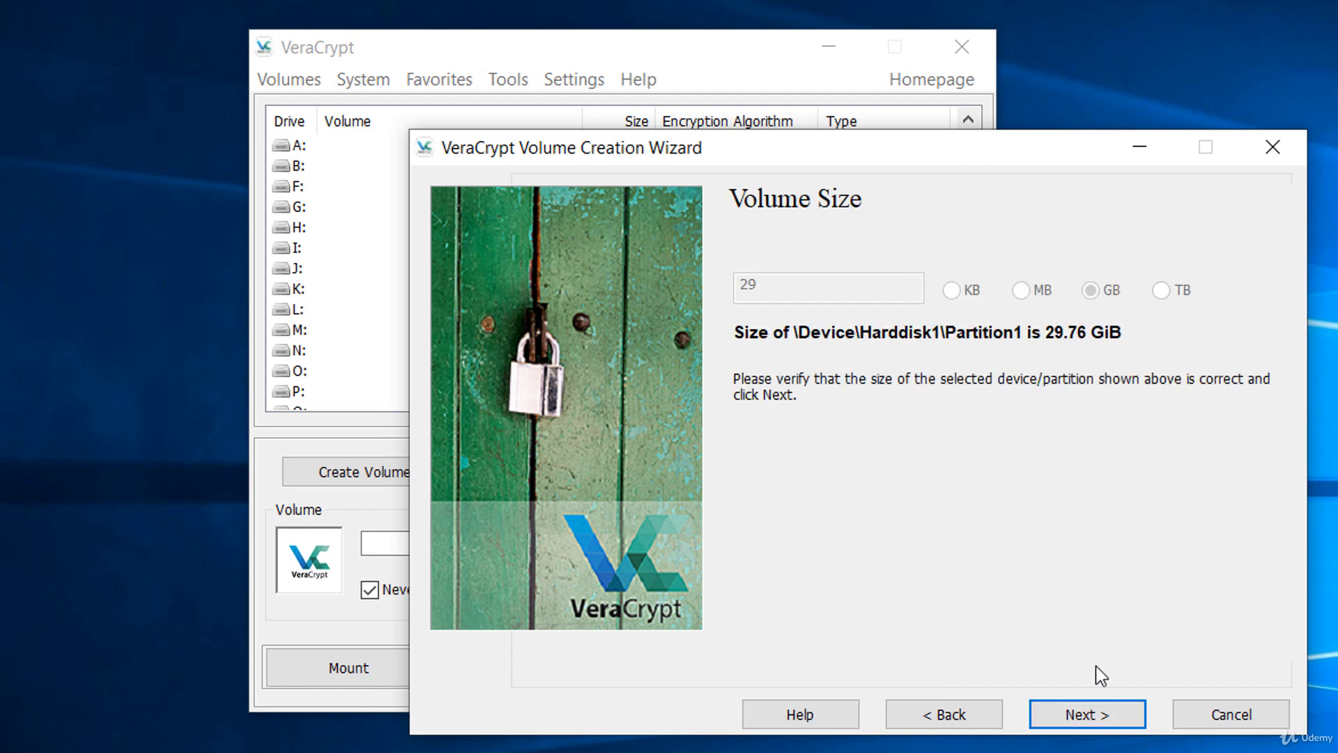
{"action": "left_click", "coordinate": [1088, 715]}
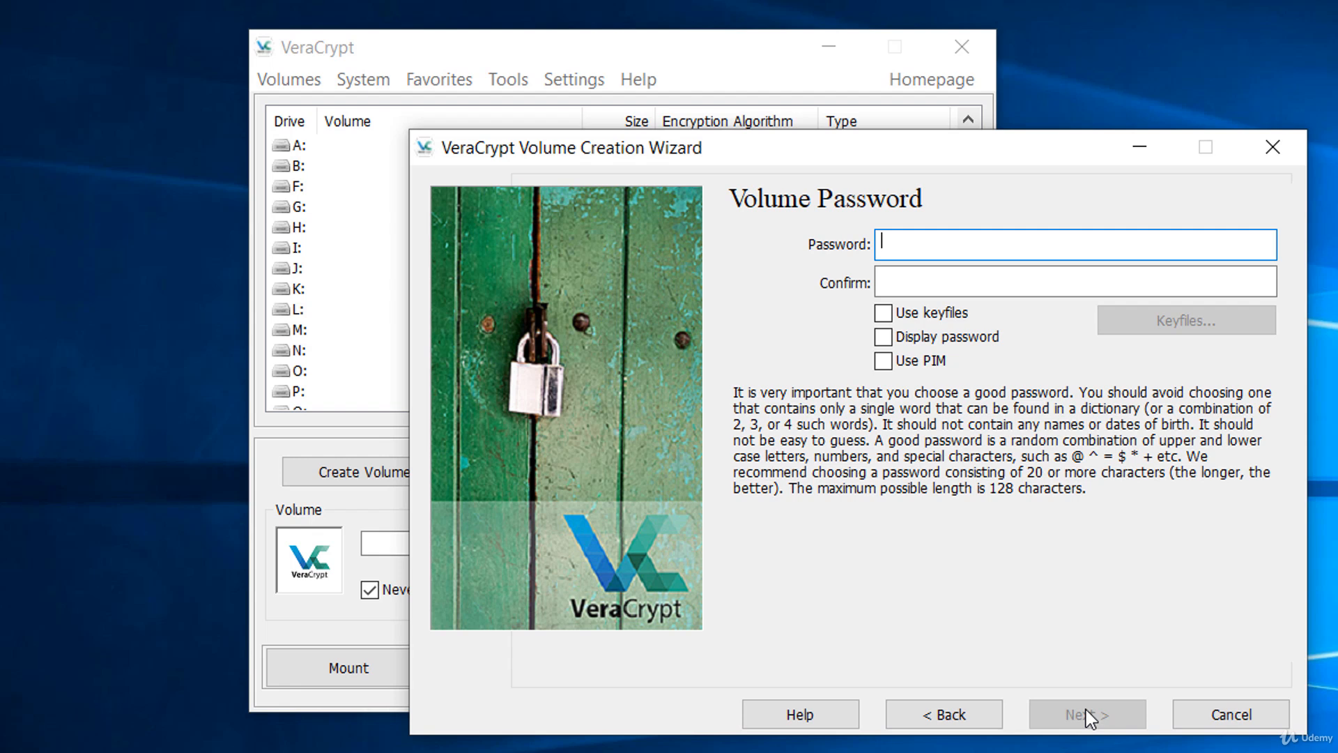
{"action": "left_click", "coordinate": [958, 315]}
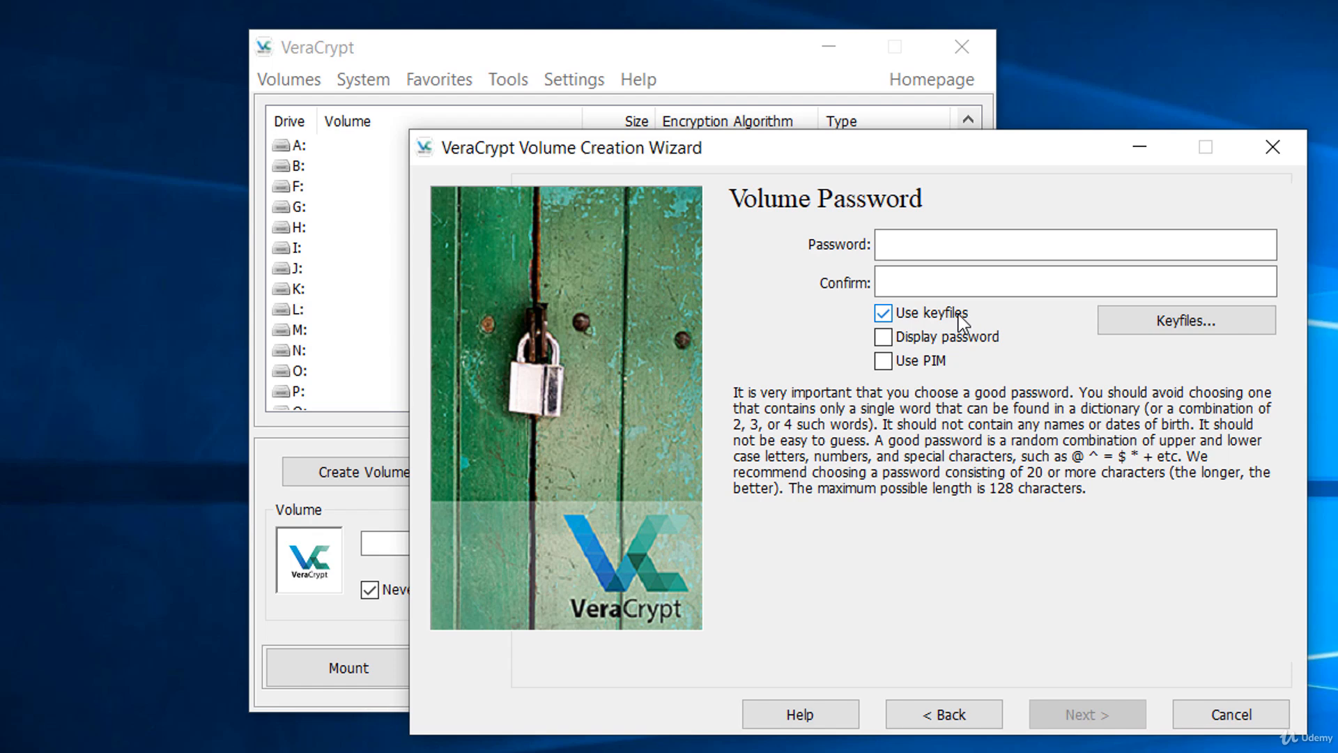
{"action": "left_click", "coordinate": [1178, 327]}
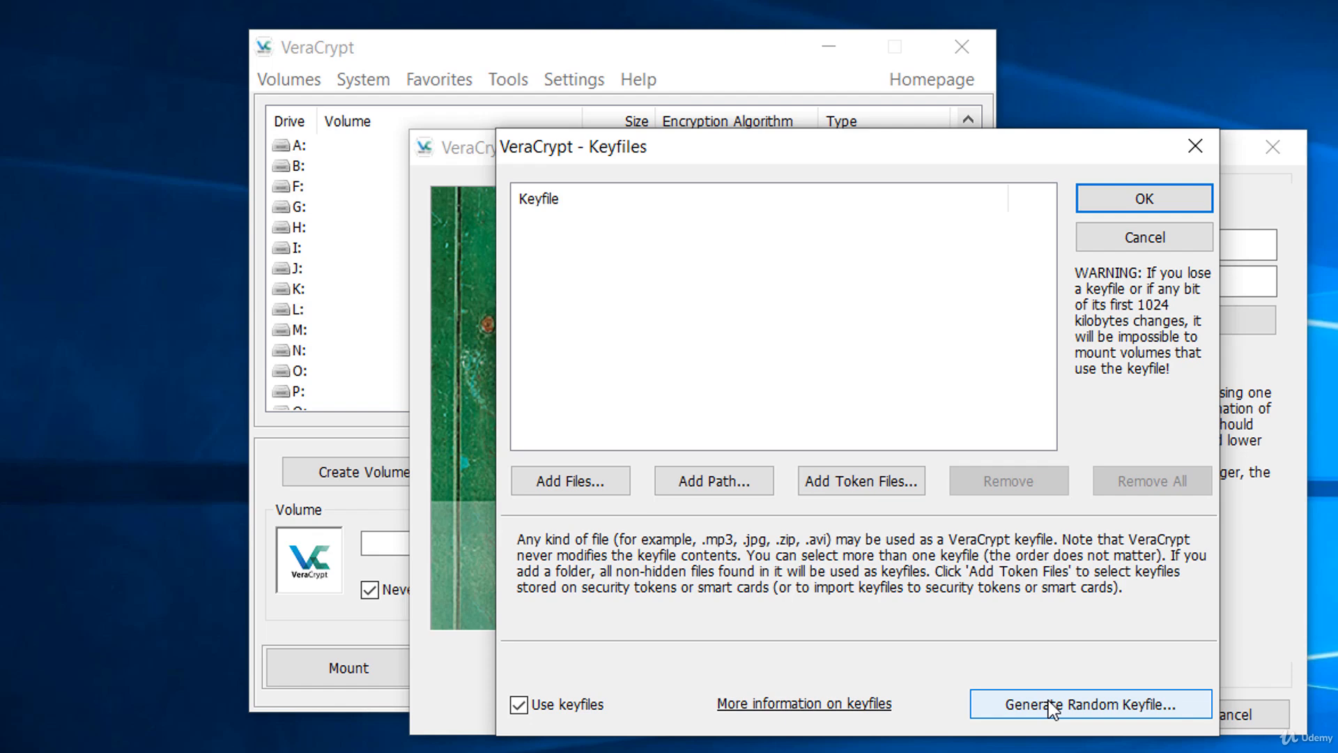
{"action": "left_click", "coordinate": [1052, 707]}
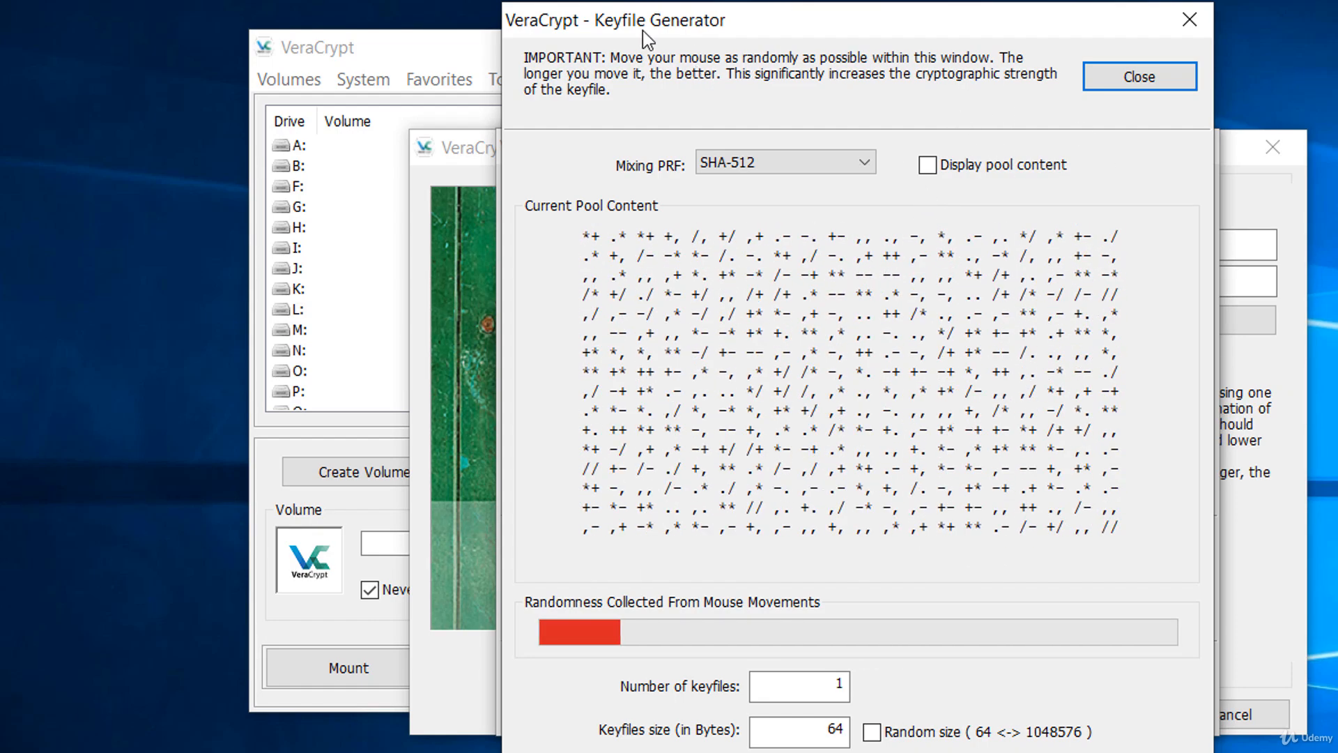
{"action": "left_click", "coordinate": [1092, 74]}
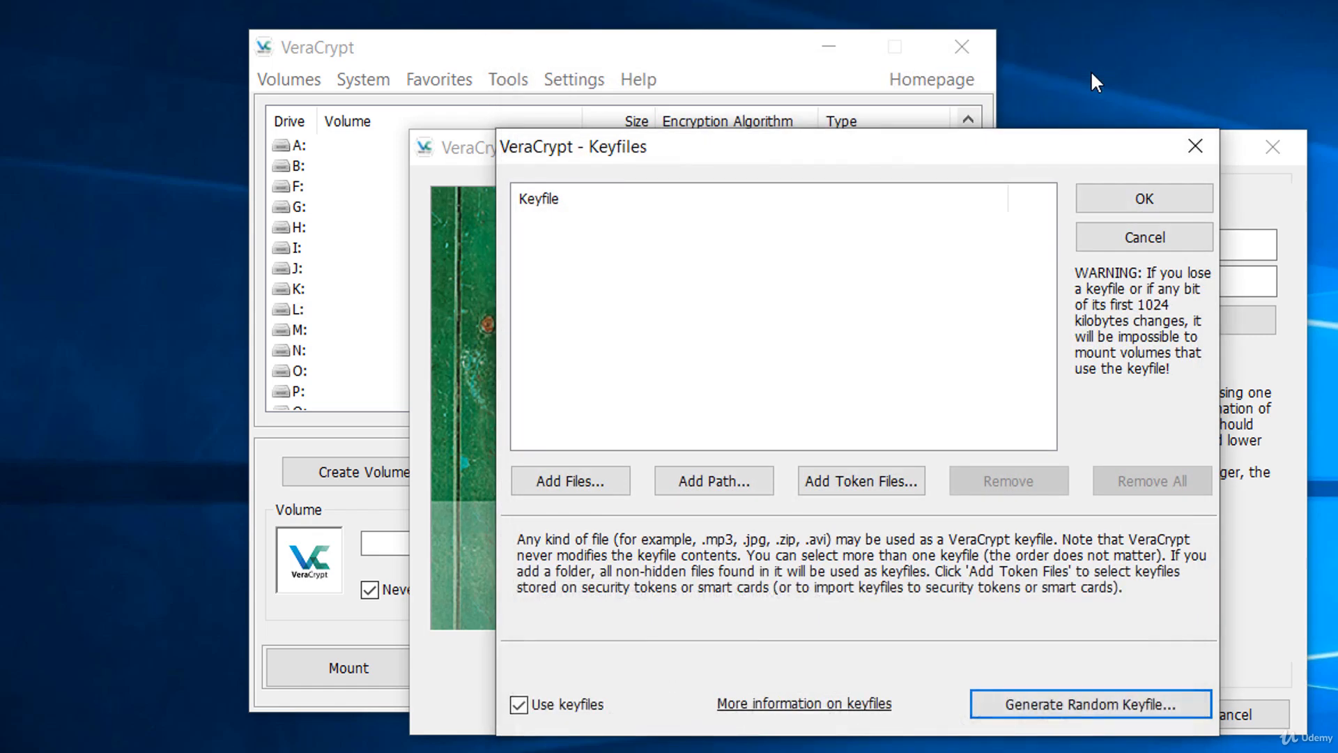
{"action": "left_click", "coordinate": [1120, 237]}
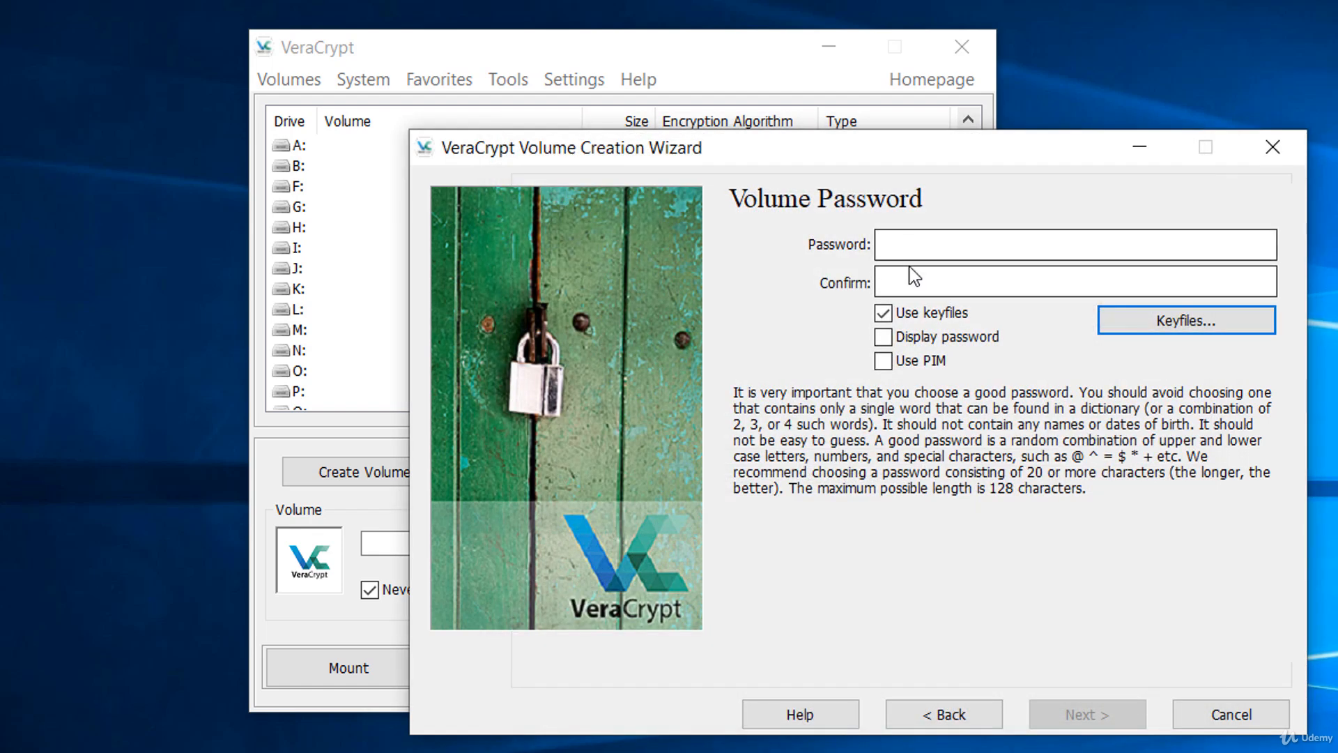
Enter and confirm the volume password without keyfiles, accept it despite the password warning, and continue to the large files question.
{"action": "left_click", "coordinate": [935, 245]}
{"action": "type", "text": "•••••••••••••"}
{"action": "key", "text": "Tab"}
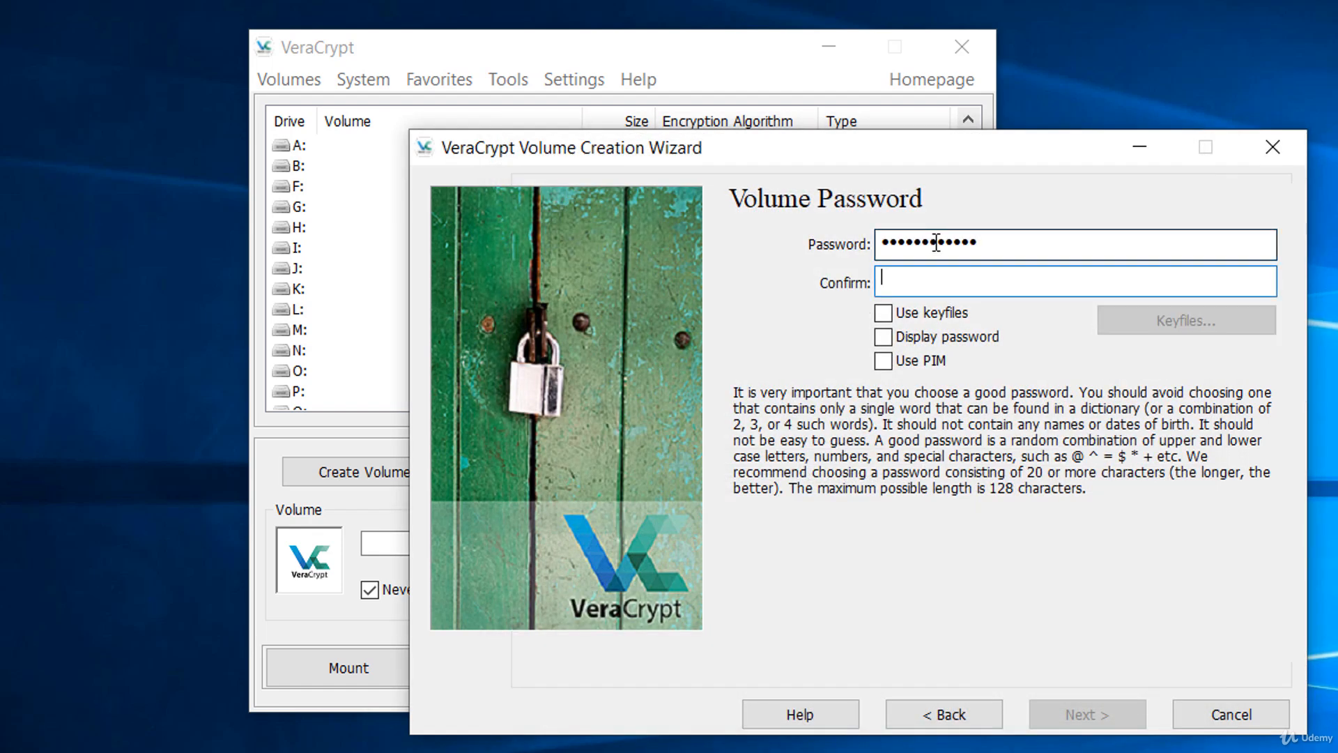
{"action": "type", "text": "•••••••••••••"}
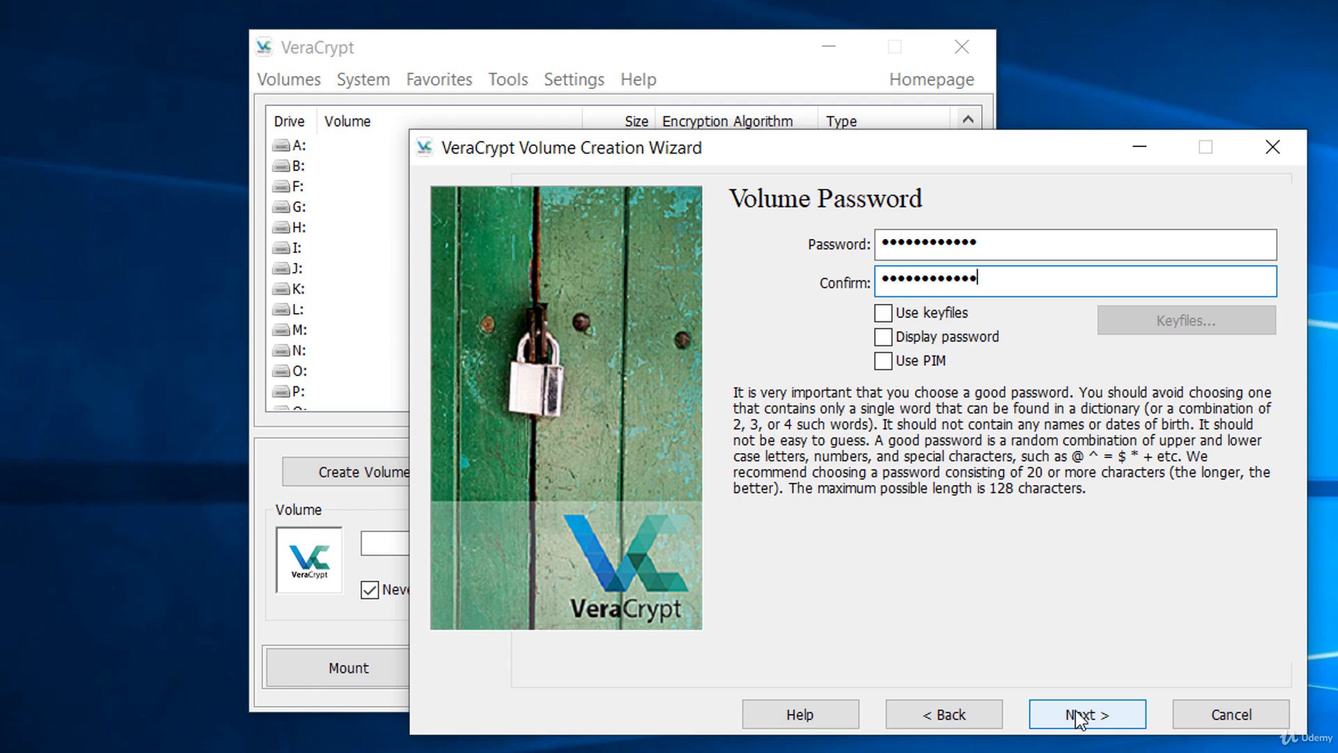
{"action": "left_click", "coordinate": [1079, 718]}
{"action": "left_click", "coordinate": [967, 574]}
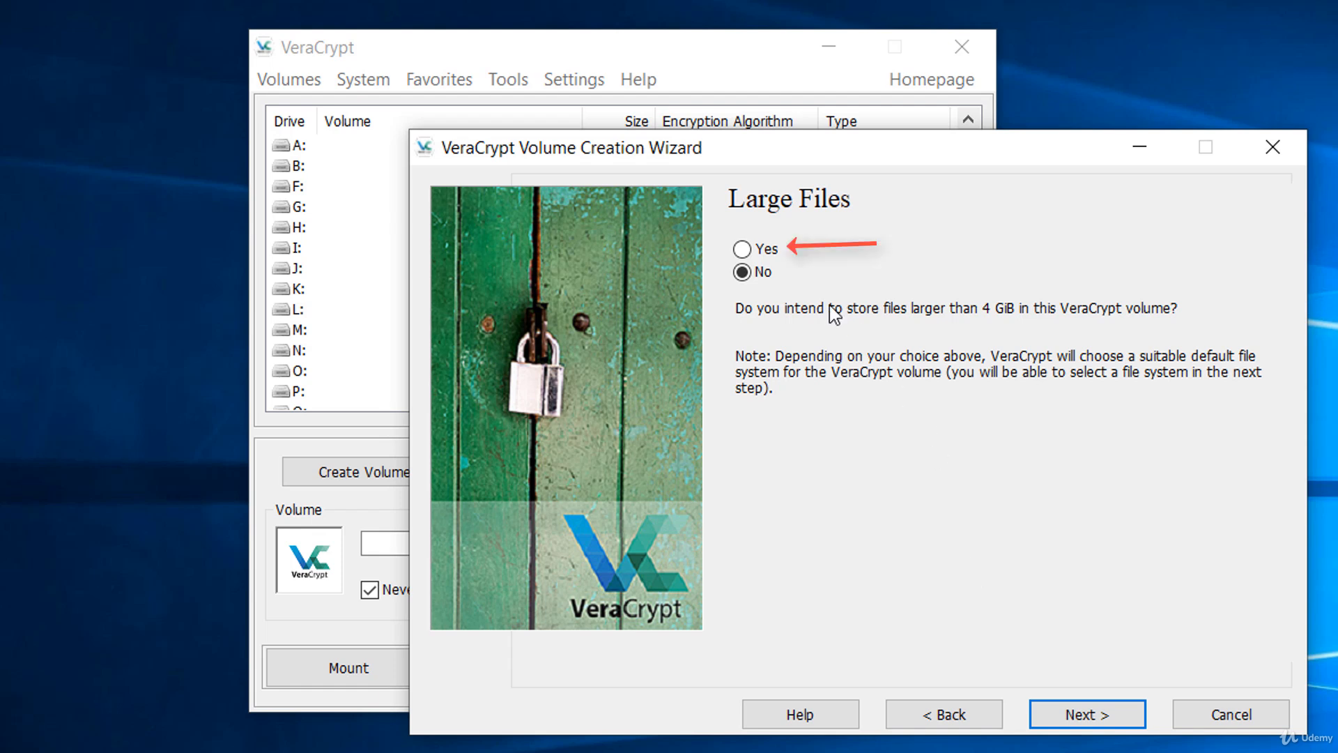
Answer the large files question, keep the FAT filesystem with the default cluster size, and enable Quick Format.
{"action": "left_click", "coordinate": [756, 254]}
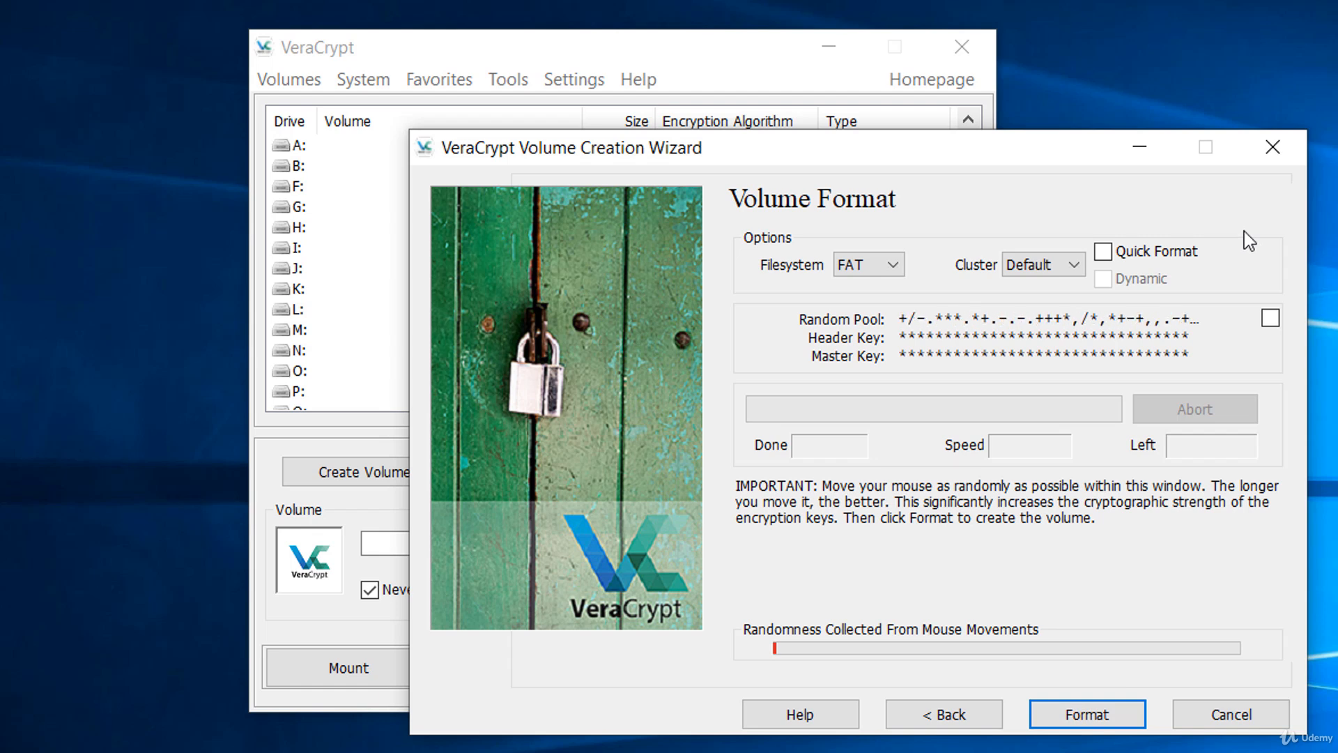
{"action": "left_click", "coordinate": [872, 259]}
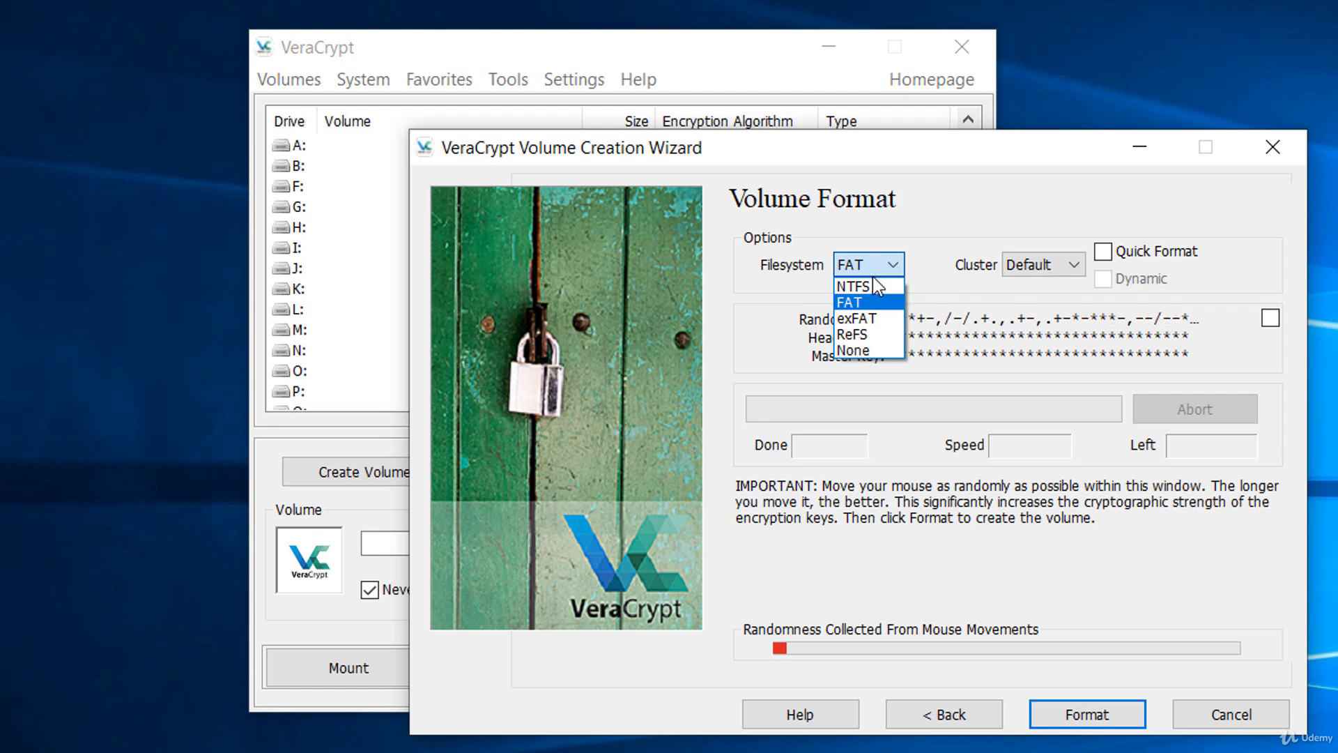
{"action": "left_click", "coordinate": [865, 302]}
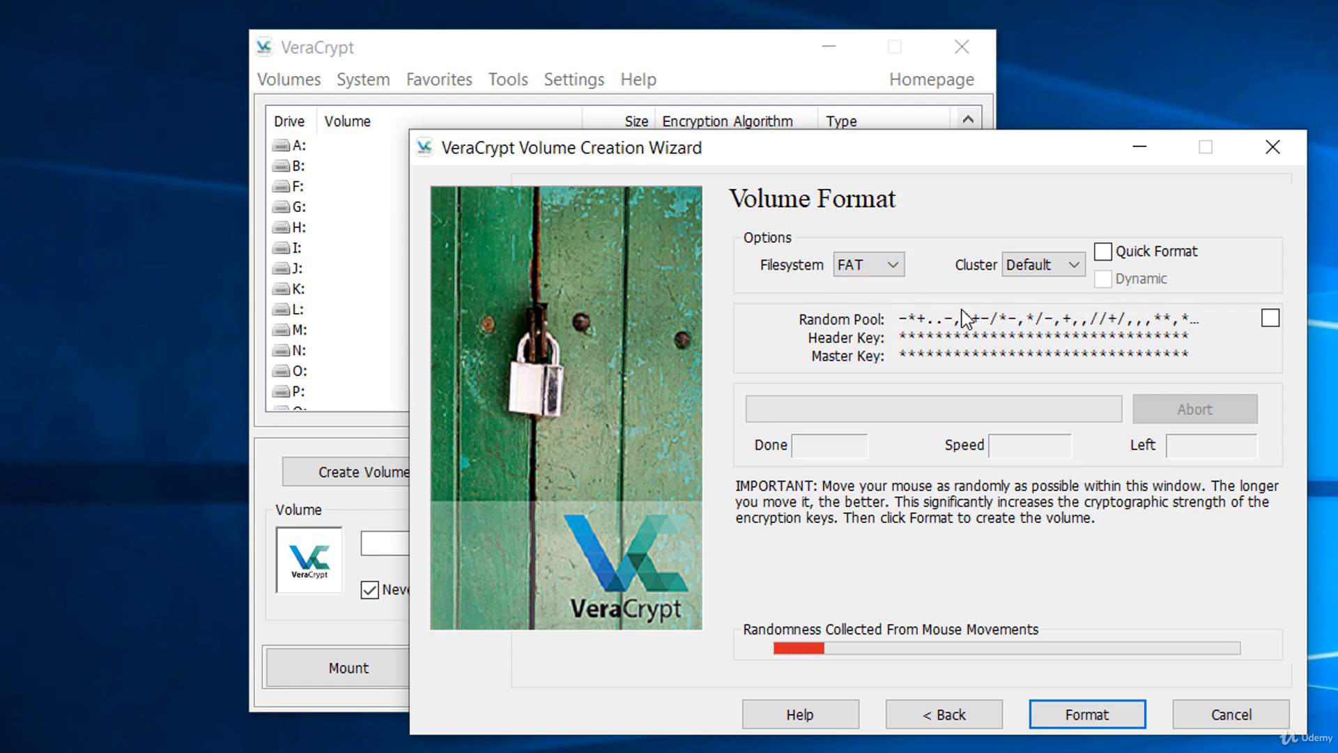
{"action": "left_click", "coordinate": [1103, 252]}
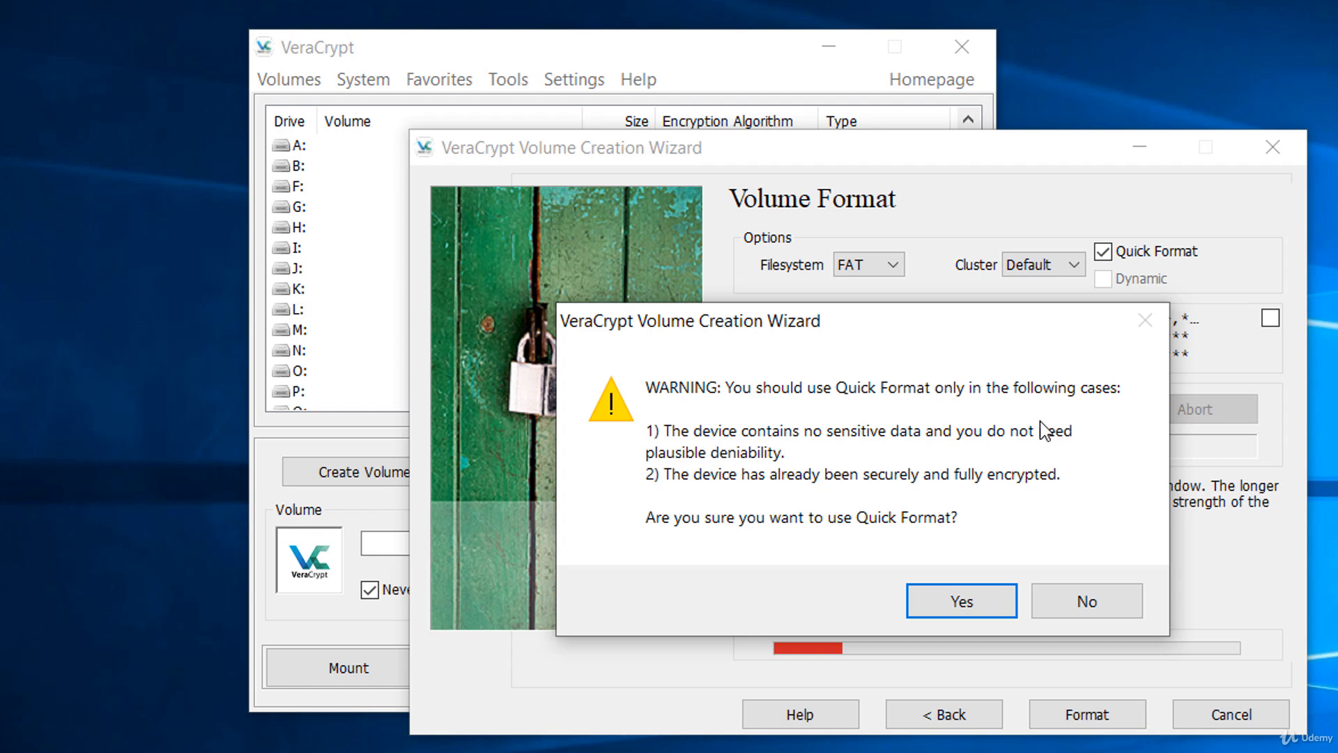
{"action": "left_click", "coordinate": [968, 608]}
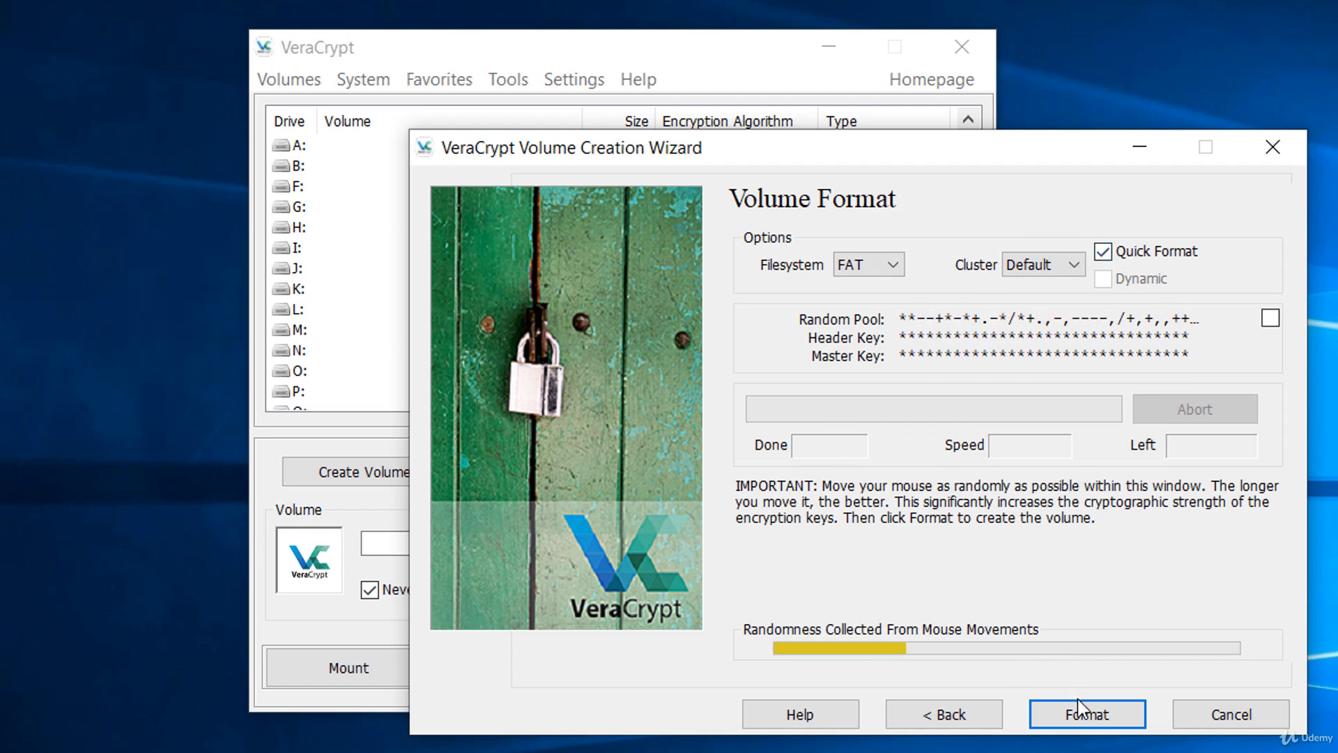
Format the drive as an encrypted volume, accepting the erasure of its files, and exit the creation wizard.
{"action": "left_click", "coordinate": [1084, 721]}
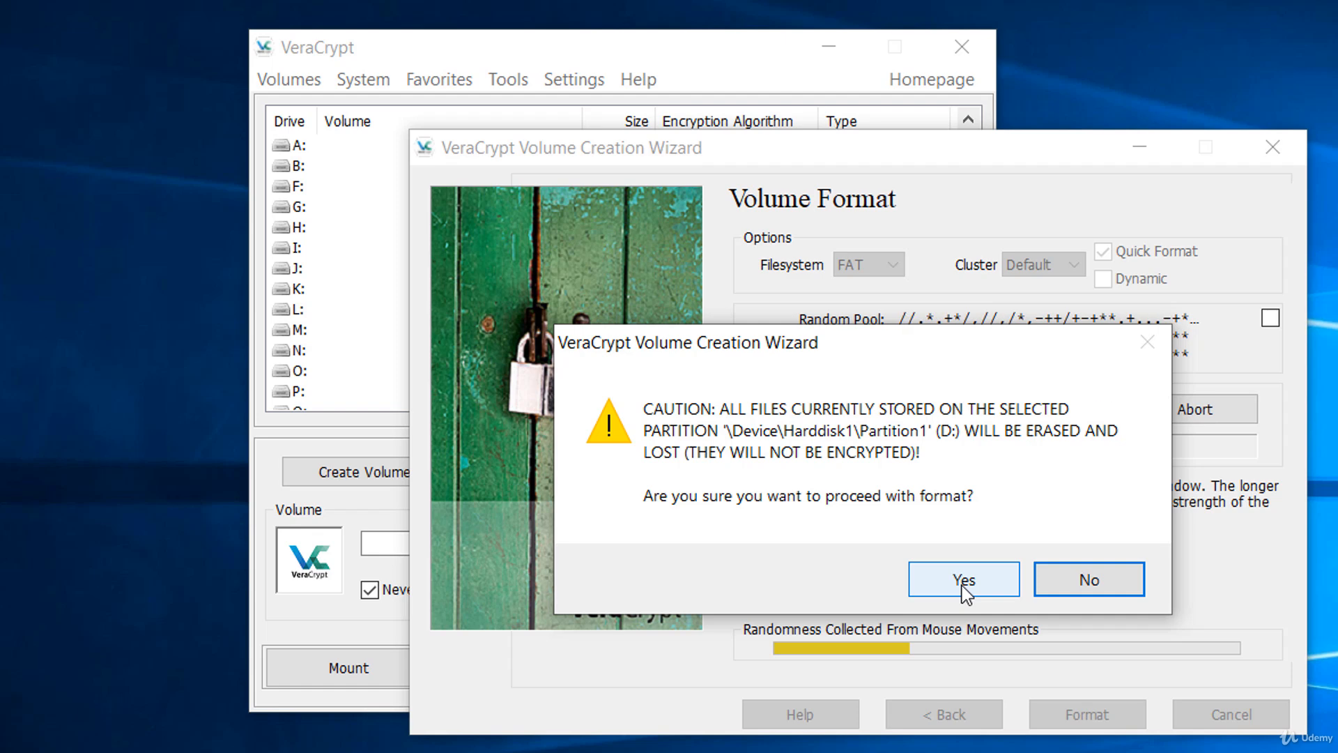
{"action": "left_click", "coordinate": [962, 586]}
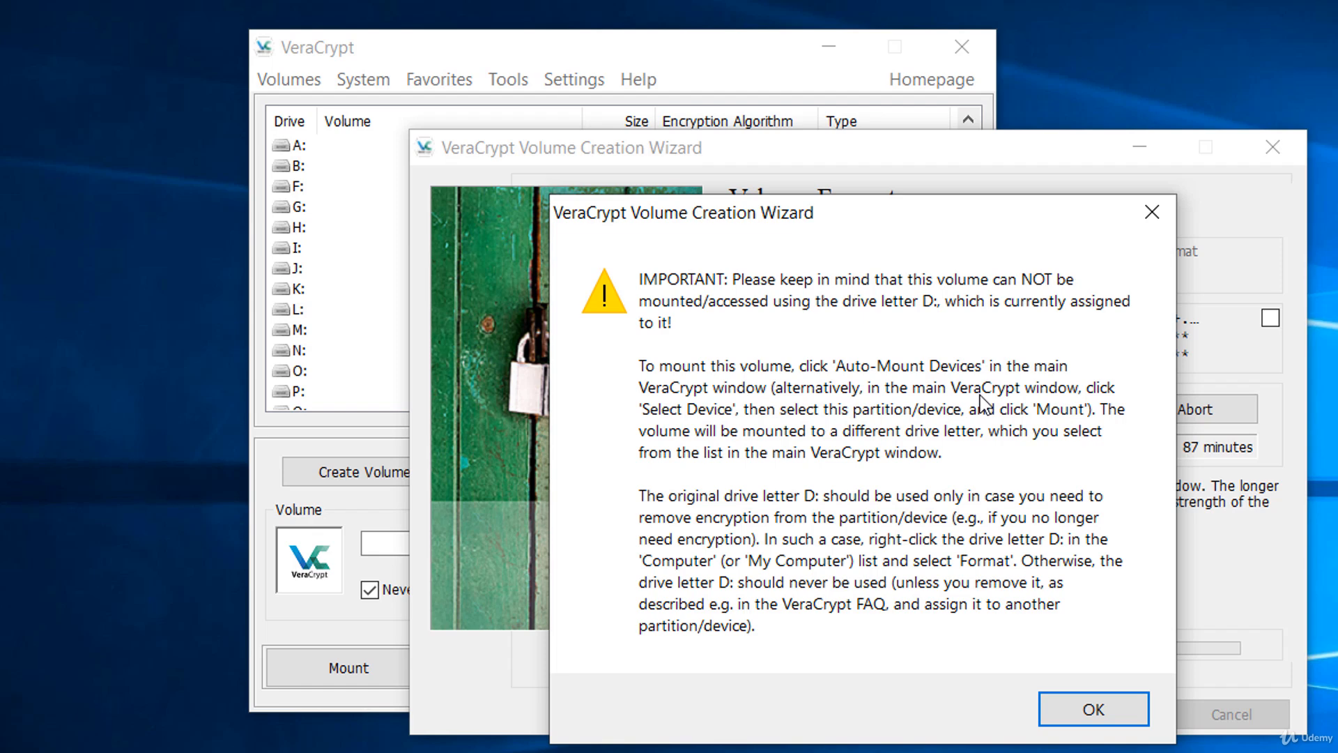
{"action": "left_click", "coordinate": [1093, 708]}
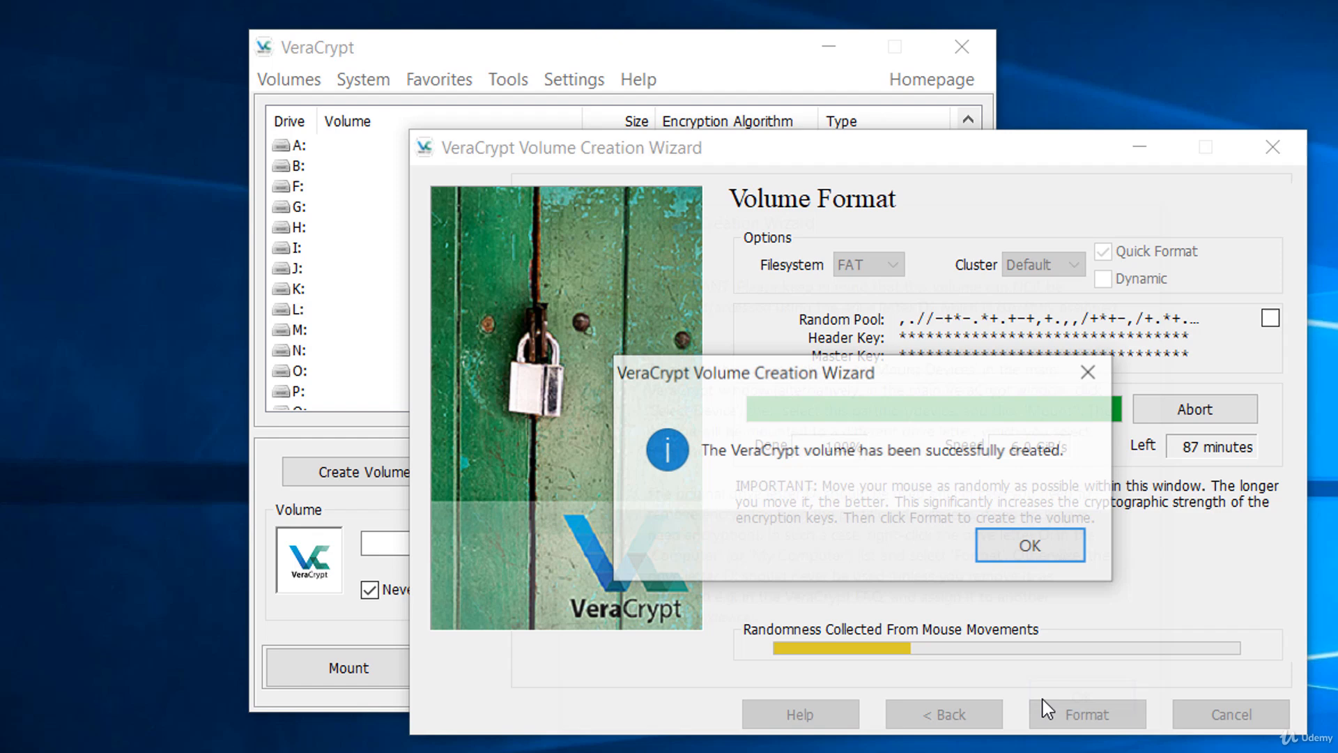
{"action": "left_click", "coordinate": [1046, 558]}
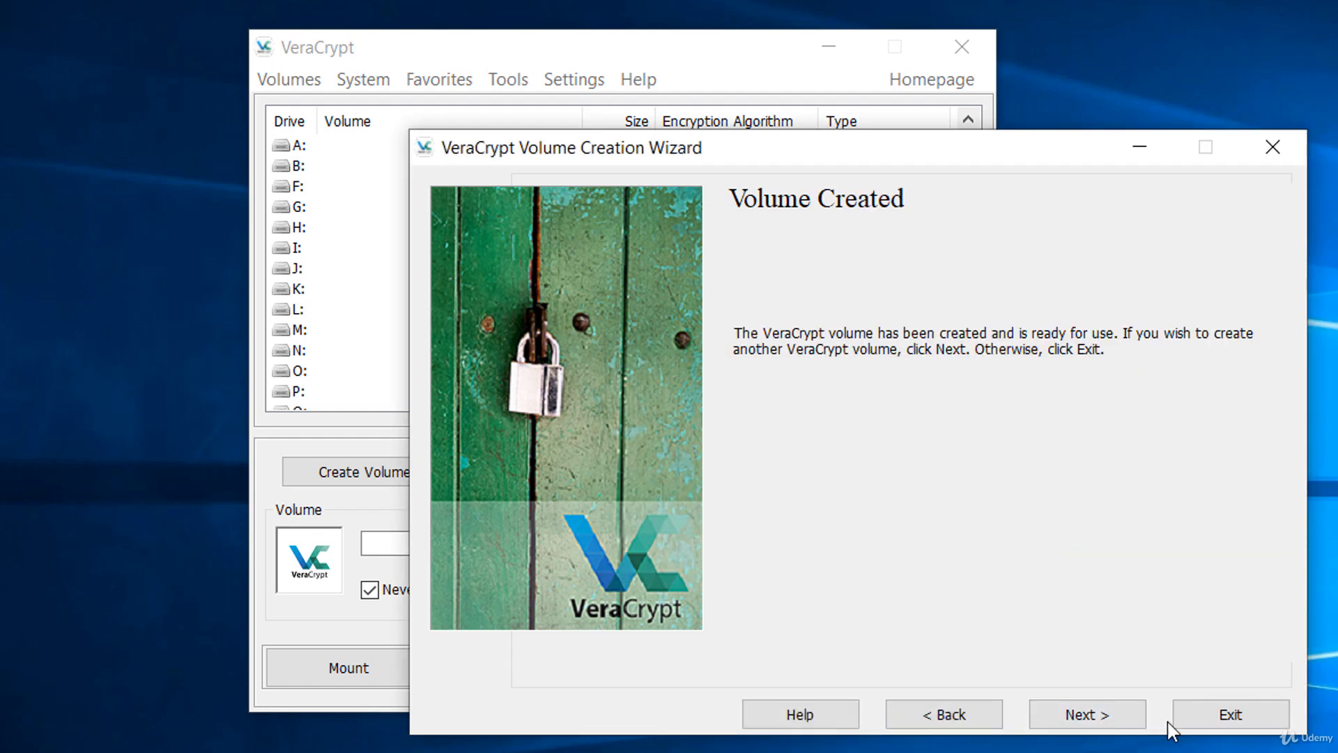
{"action": "left_click", "coordinate": [1187, 715]}
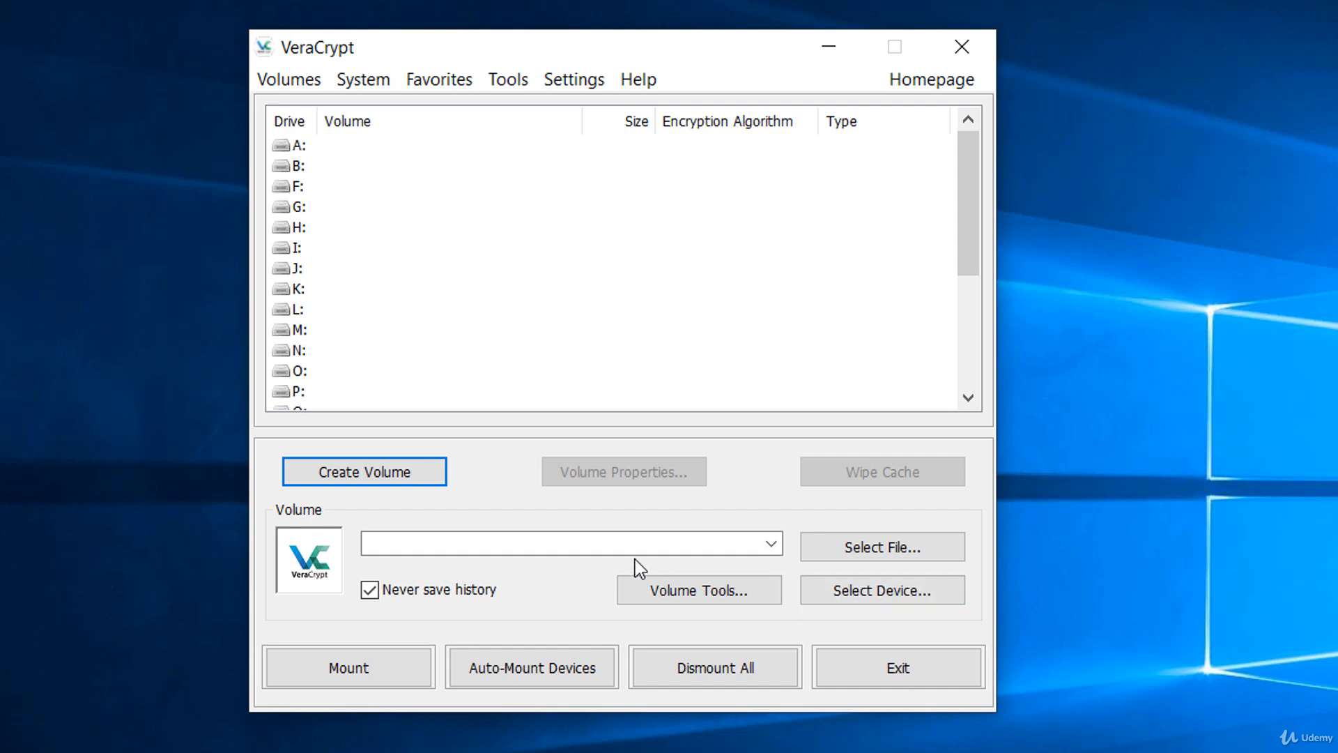
Mount Removable Disk 1 (D:) as drive A: by entering the volume password.
{"action": "left_click", "coordinate": [871, 589]}
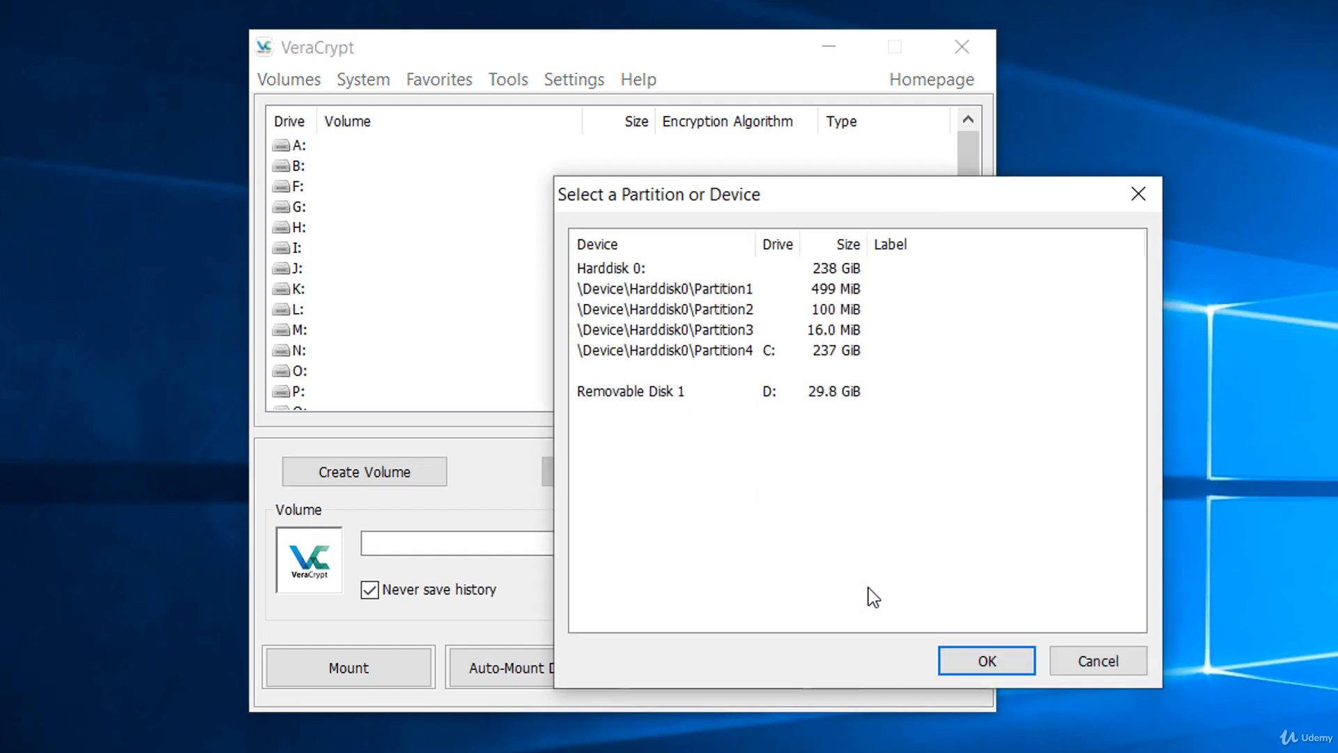
{"action": "left_click", "coordinate": [706, 394]}
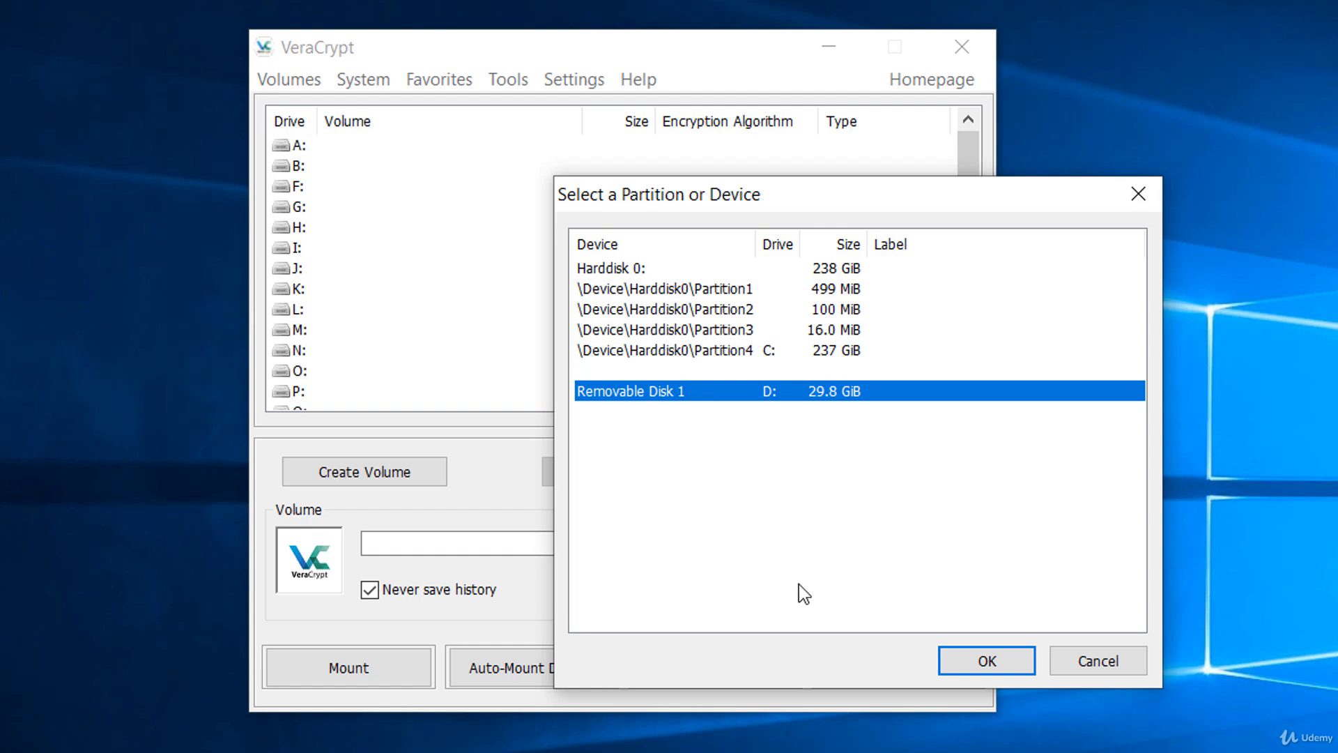
{"action": "left_click", "coordinate": [1001, 651]}
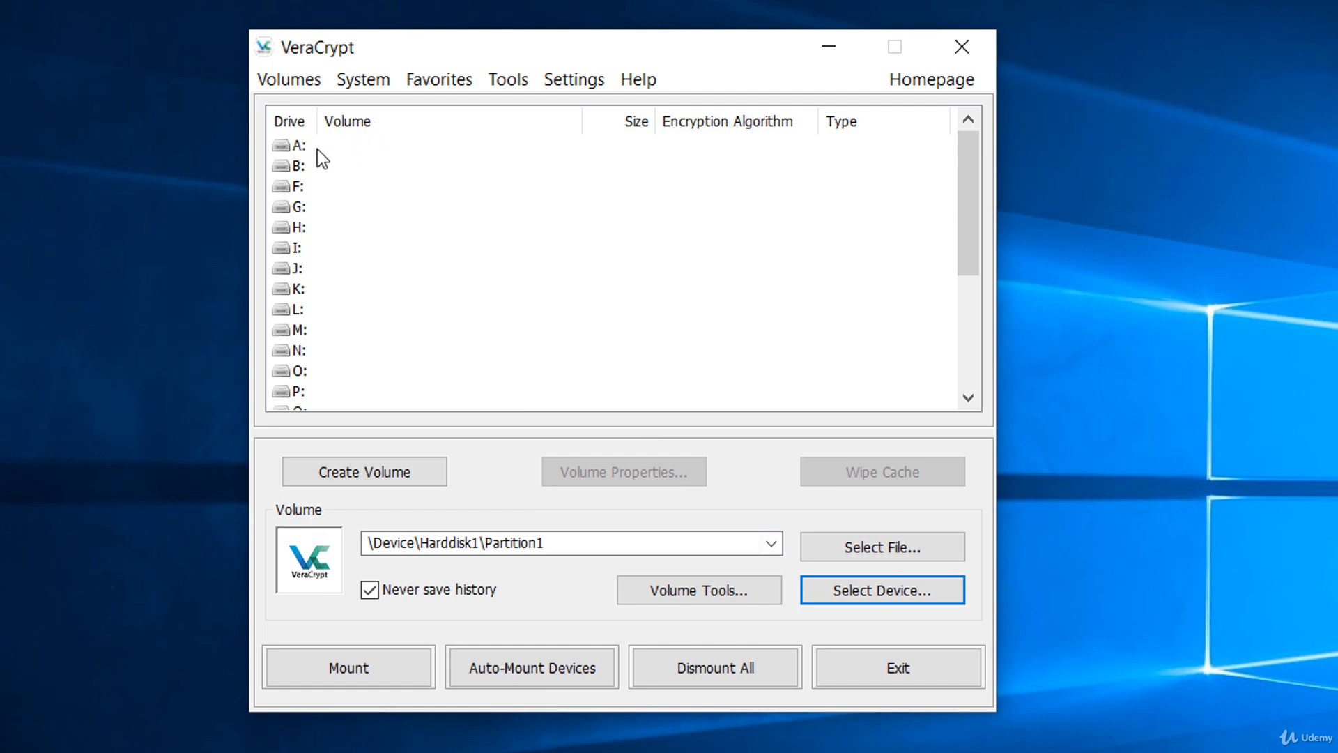
{"action": "left_click", "coordinate": [309, 146]}
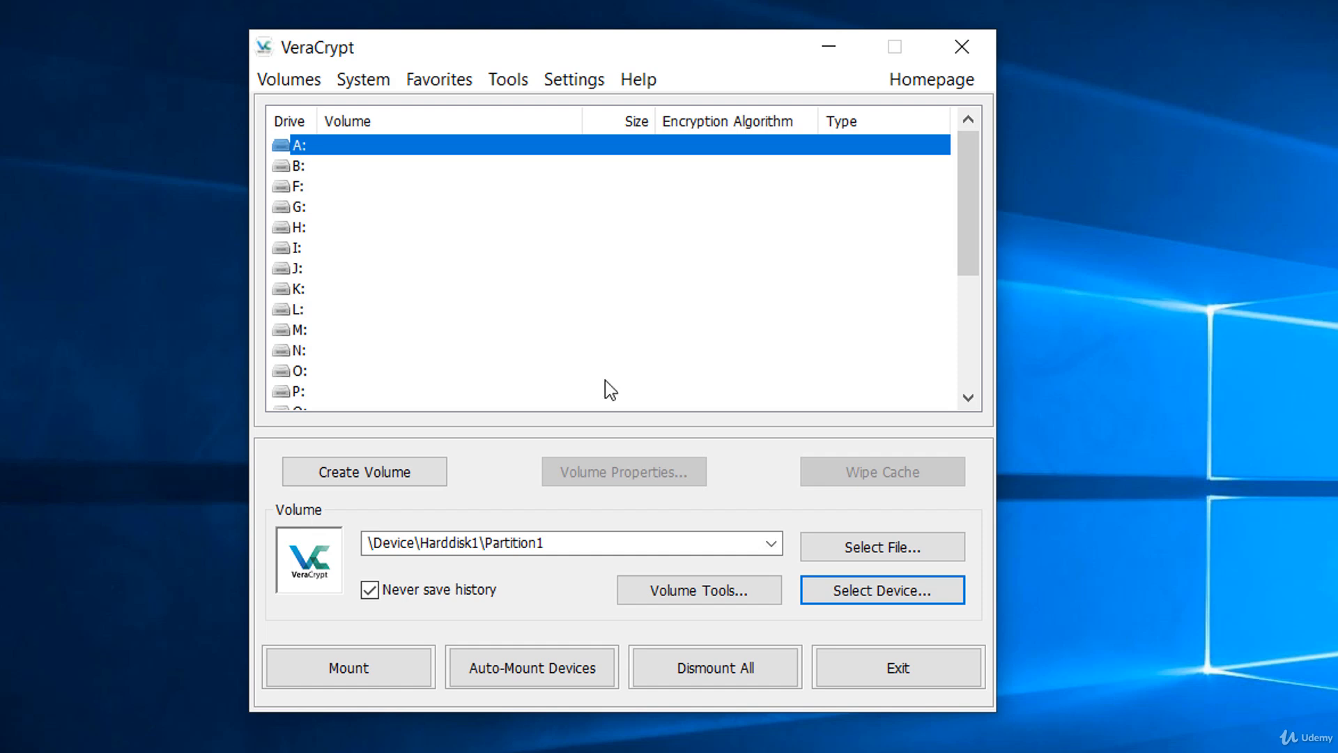
{"action": "left_click", "coordinate": [409, 667]}
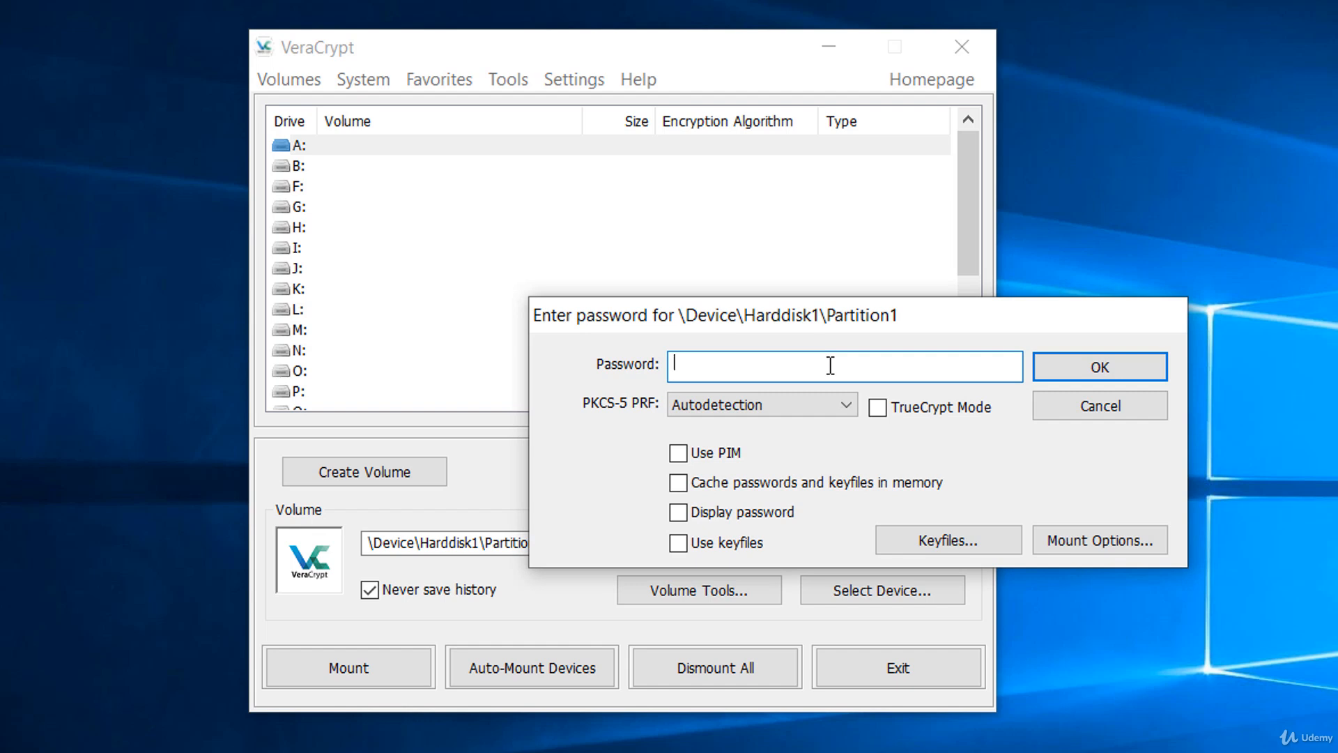
{"action": "type", "text": "************"}
{"action": "left_click", "coordinate": [1042, 377]}
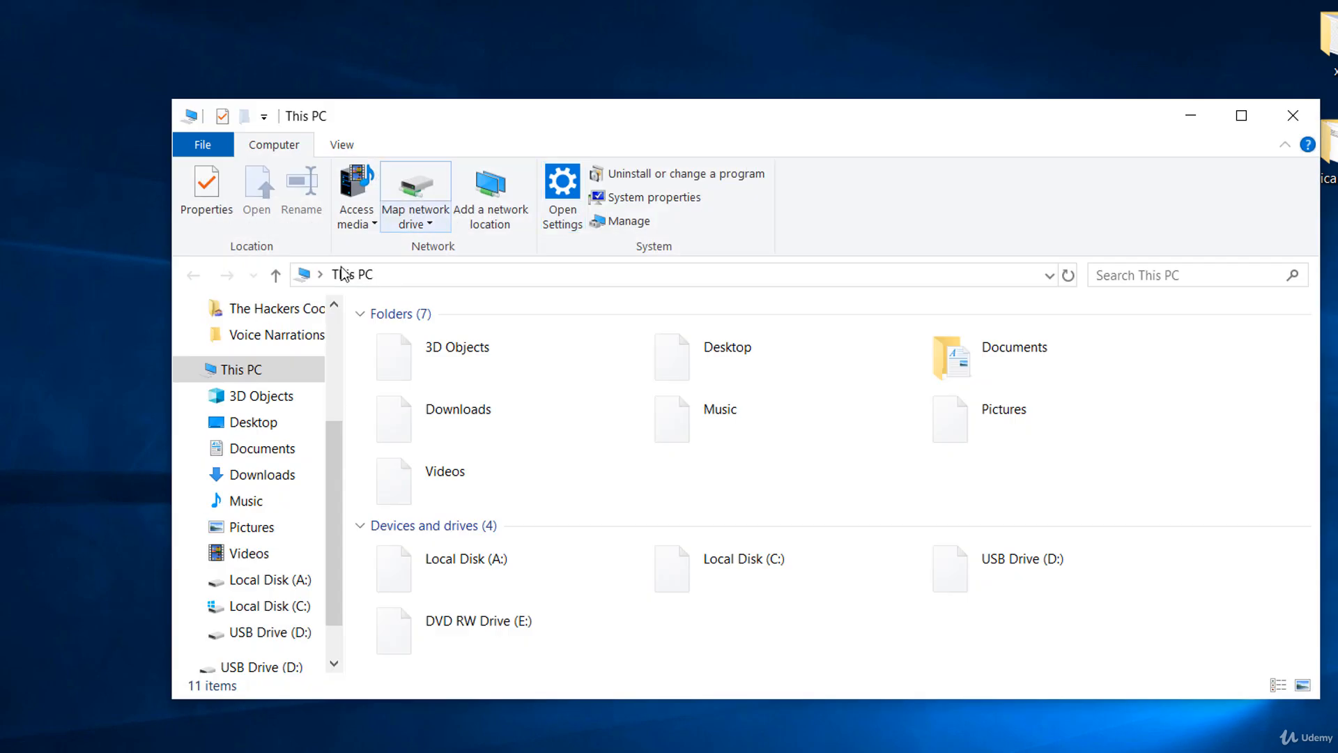
Create an OpenDocument Drawing with the default name in Local Disk (A:) and close the folder window.
{"action": "double_click", "coordinate": [462, 577]}
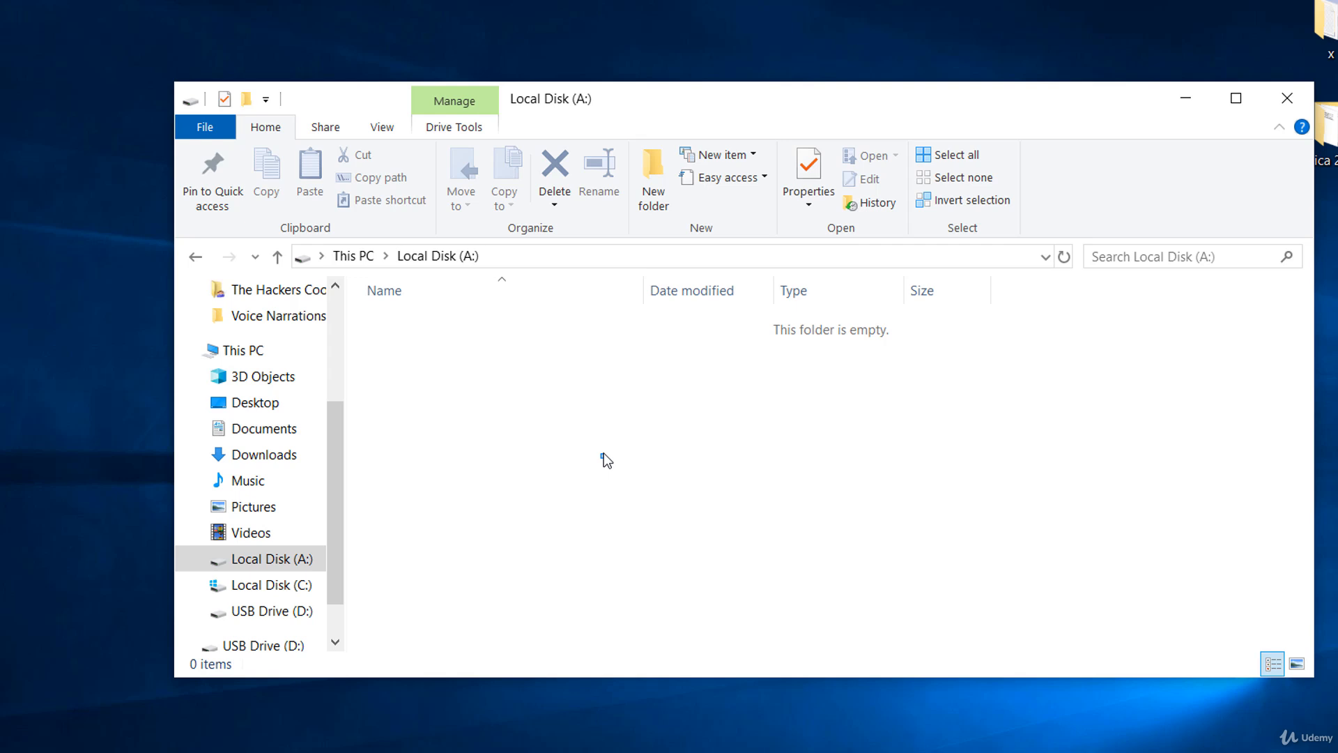
{"action": "right_click", "coordinate": [603, 454]}
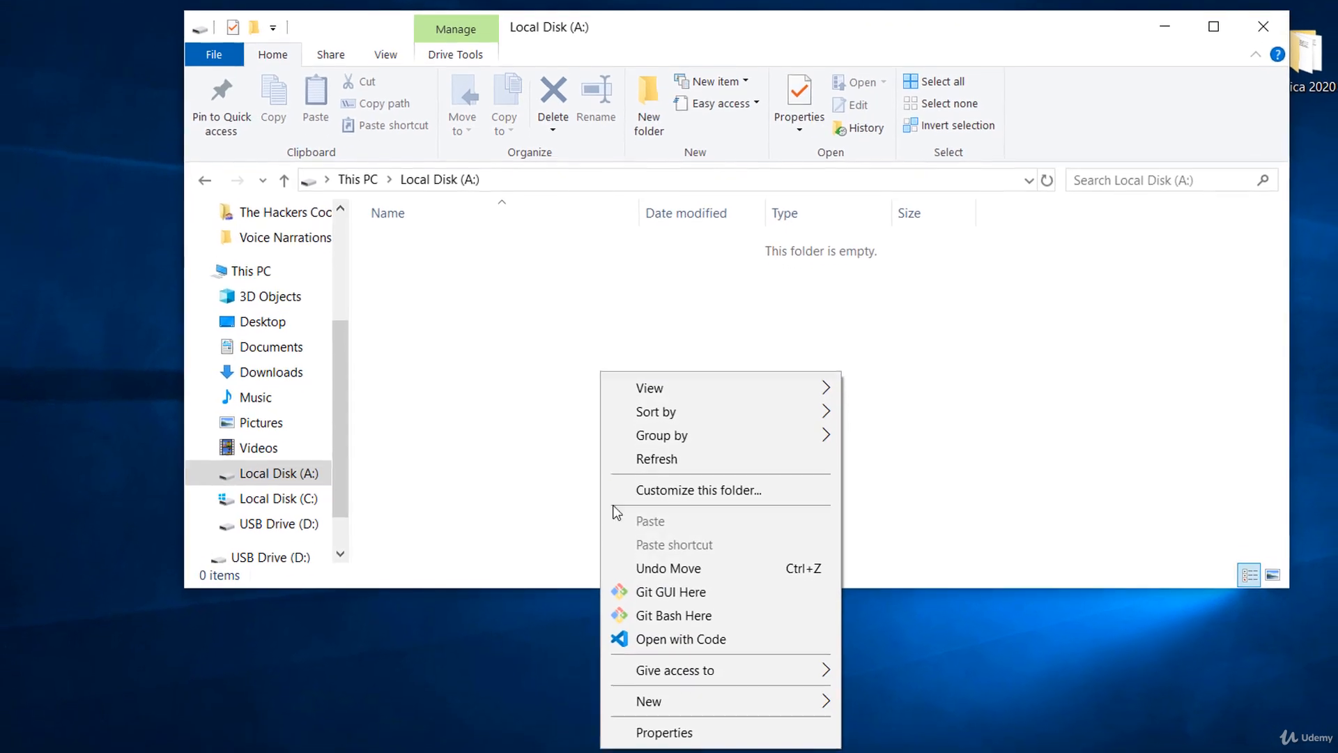
{"action": "mouse_move", "coordinate": [692, 752]}
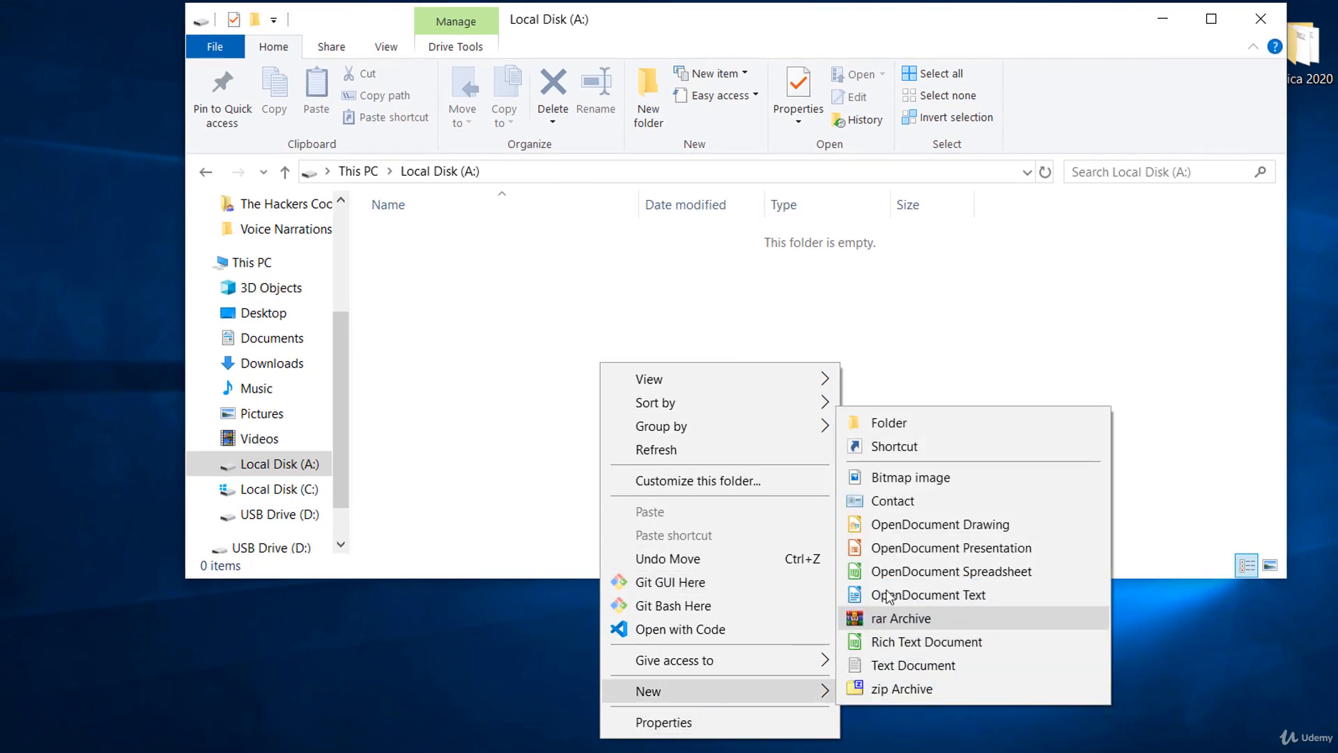
{"action": "left_click", "coordinate": [934, 522]}
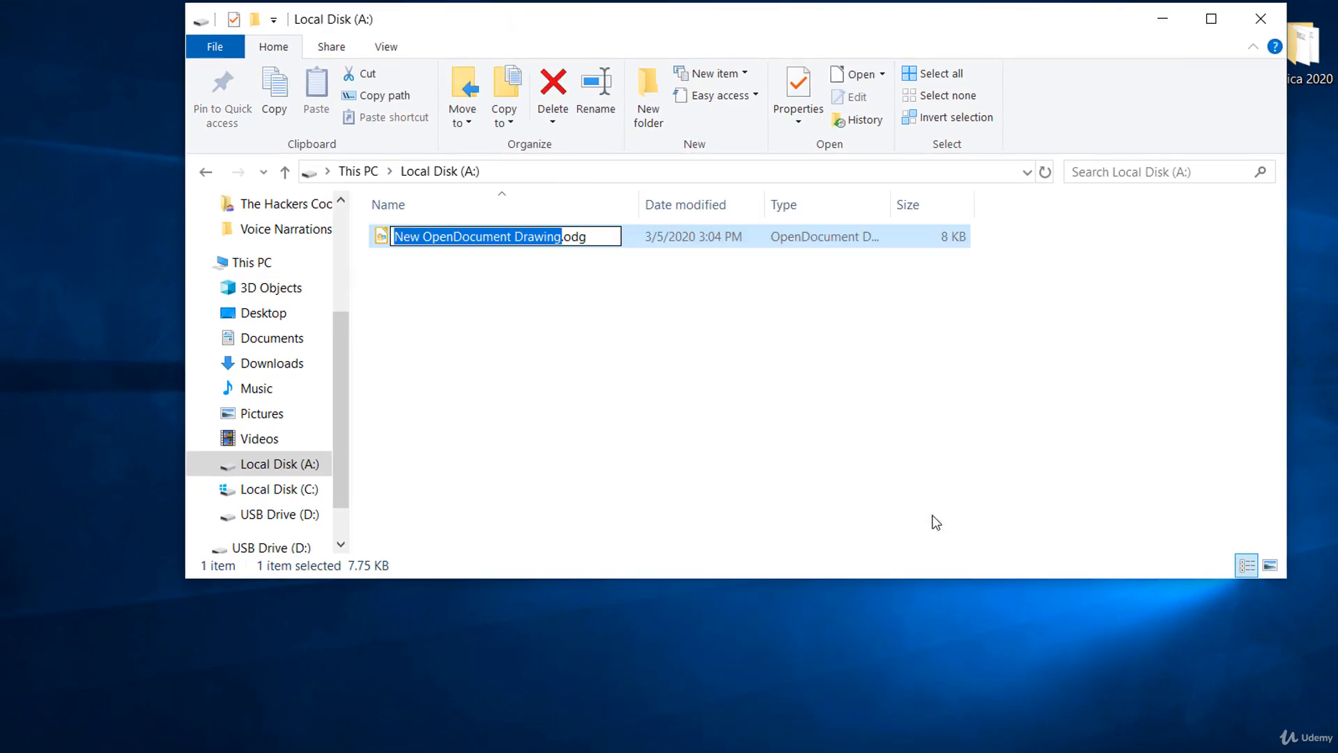
{"action": "key", "text": "Return"}
{"action": "left_click", "coordinate": [851, 377]}
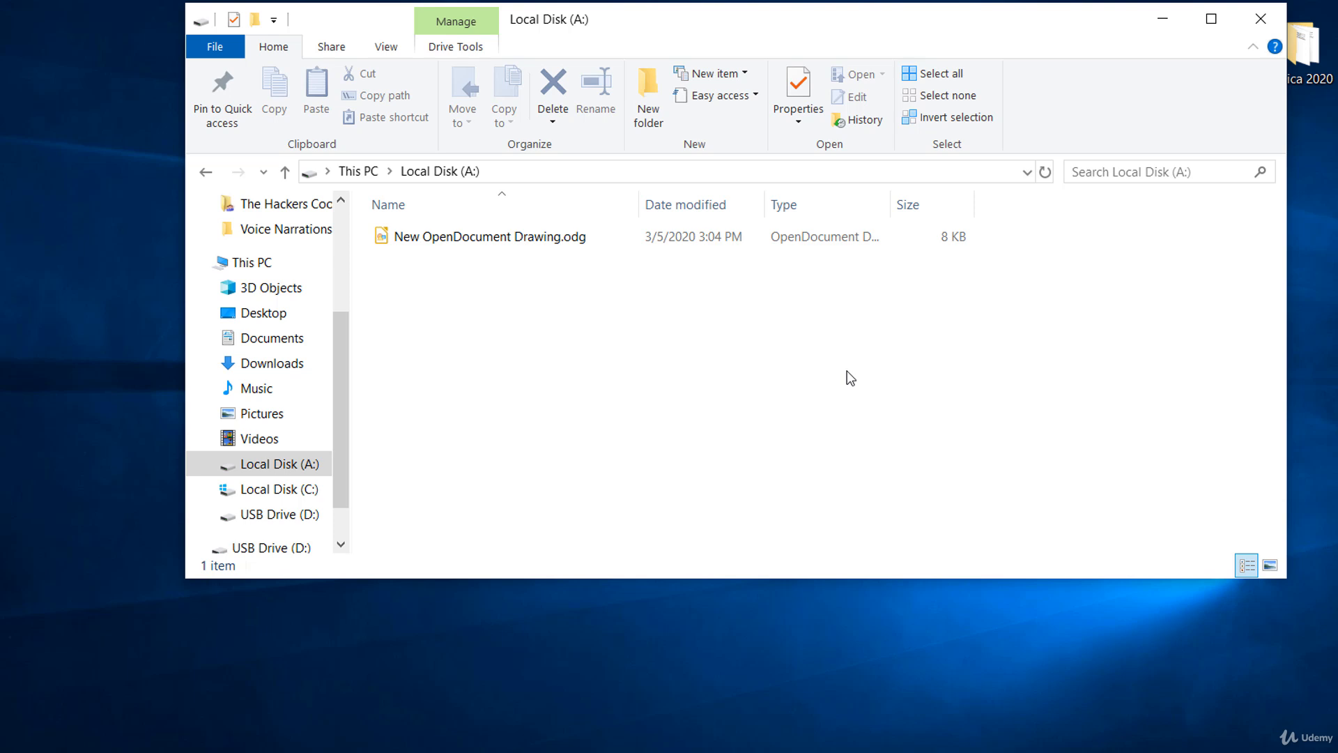
{"action": "left_click", "coordinate": [1269, 15]}
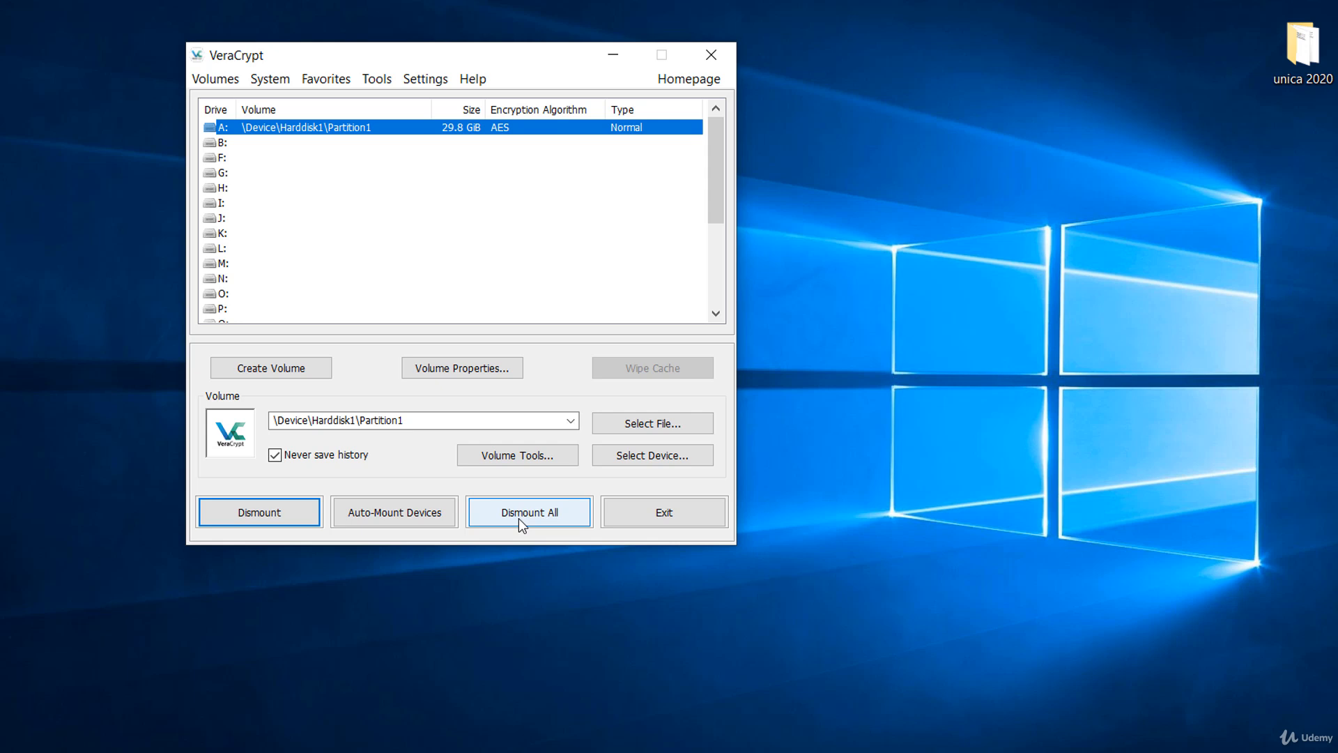
Dismount all mounted volumes and exit VeraCrypt.
{"action": "left_click", "coordinate": [519, 517]}
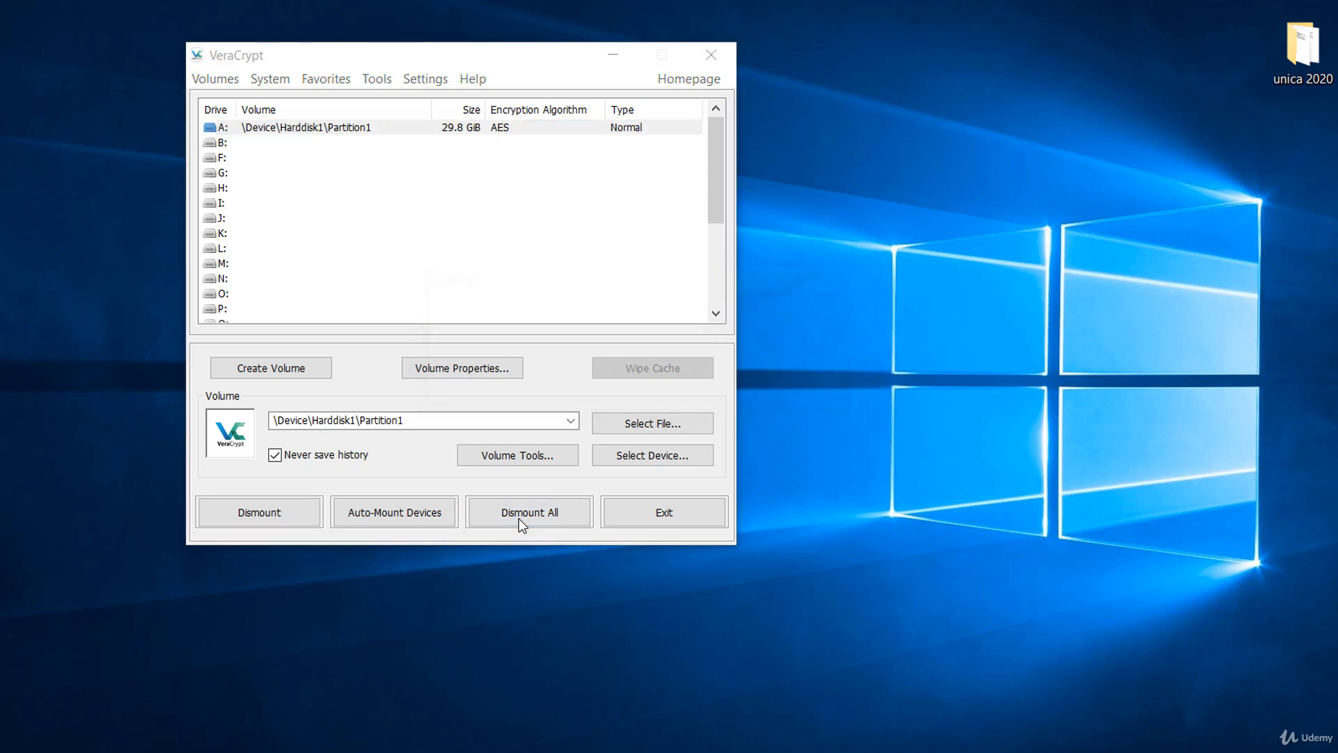
{"action": "left_click", "coordinate": [650, 517]}
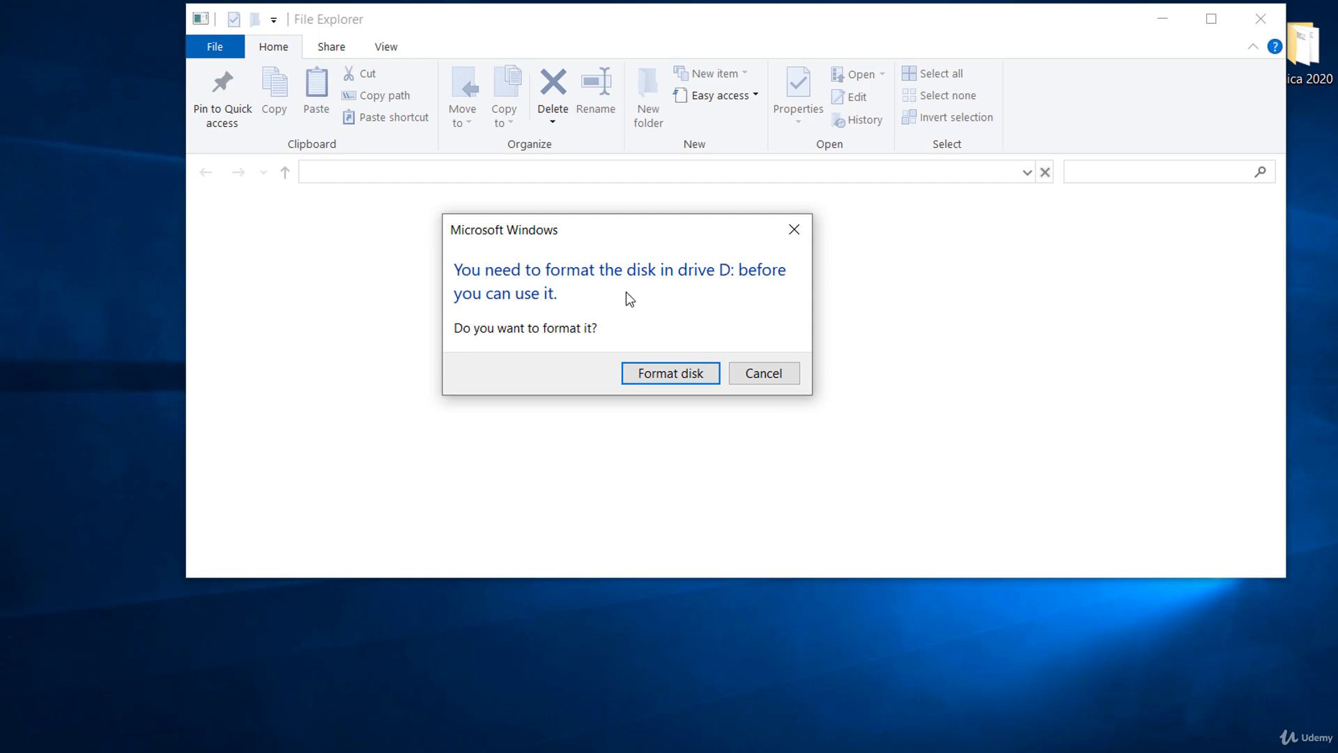
Decline formatting the disk in drive D: and dismiss the inaccessible location error.
{"action": "left_click", "coordinate": [768, 375]}
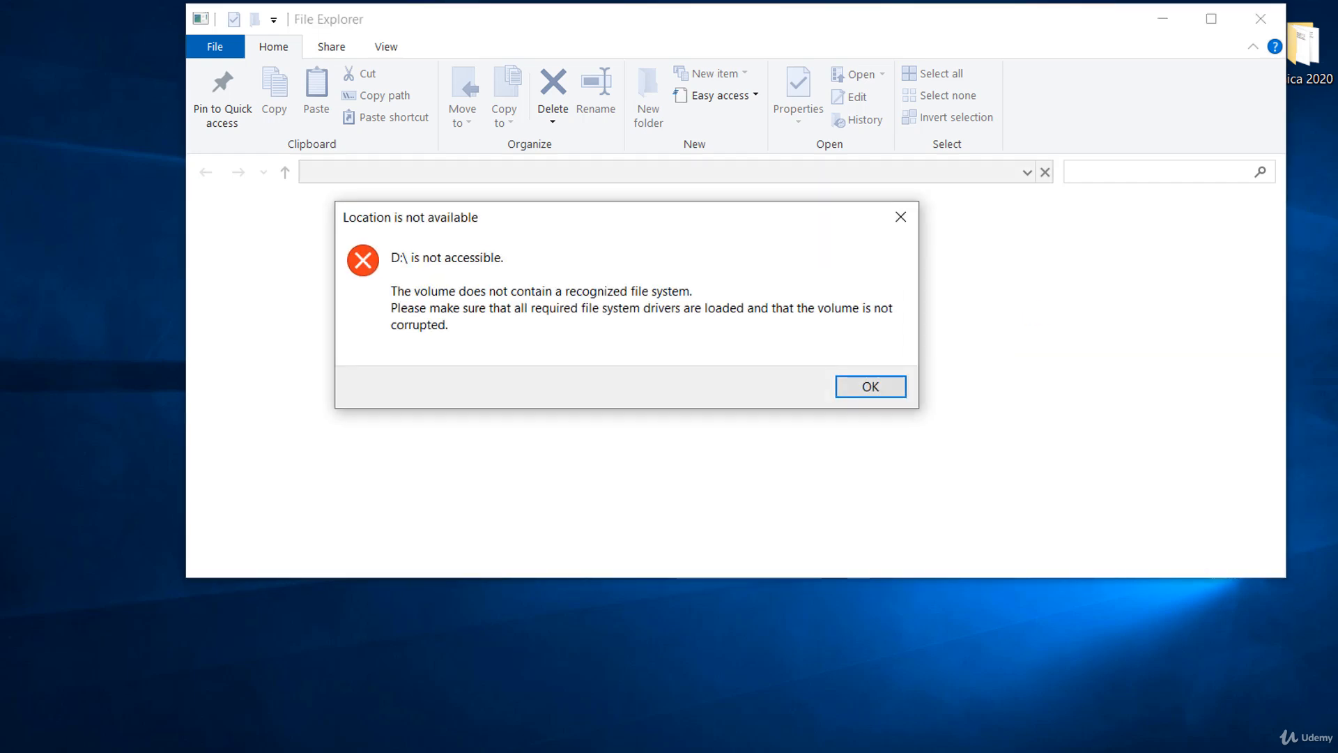
{"action": "left_click", "coordinate": [893, 397]}
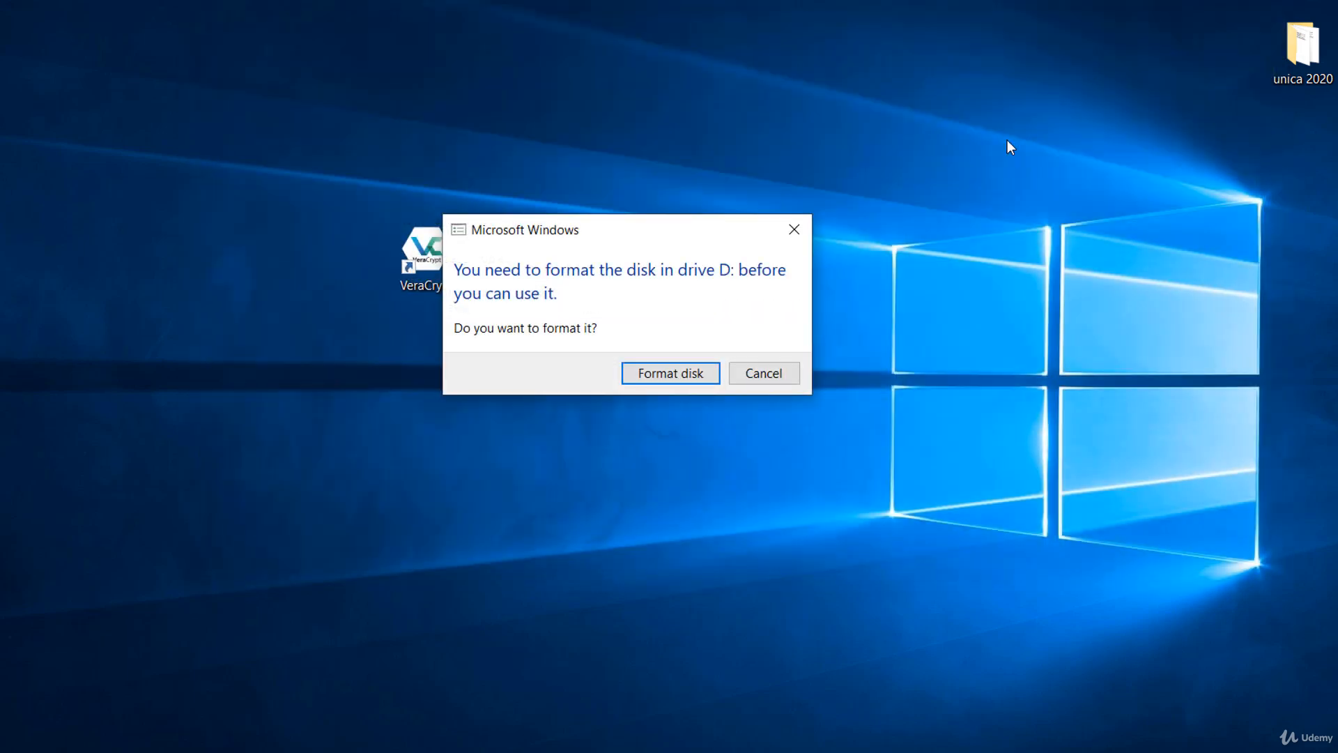
{"action": "left_click", "coordinate": [758, 376]}
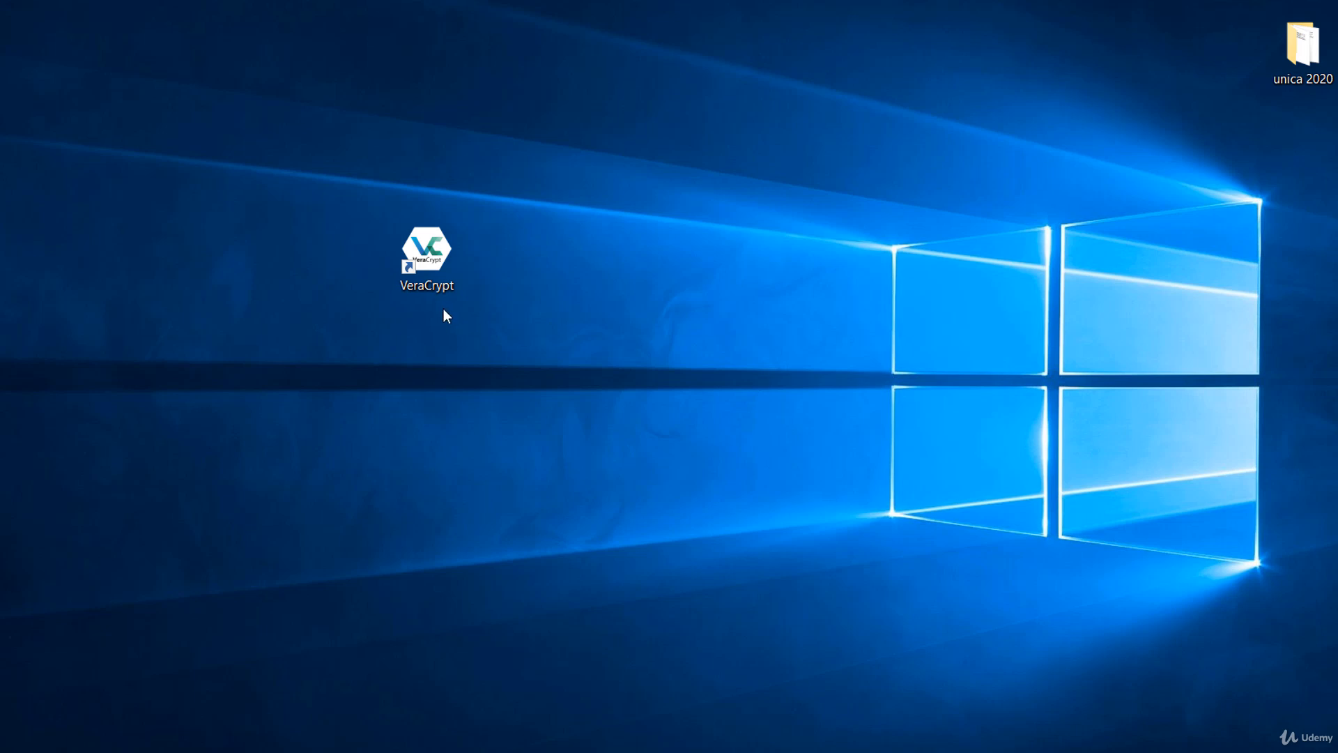
Reopen VeraCrypt and mount Removable Disk 1 (D:) as drive A: again by entering the volume password.
{"action": "double_click", "coordinate": [432, 230]}
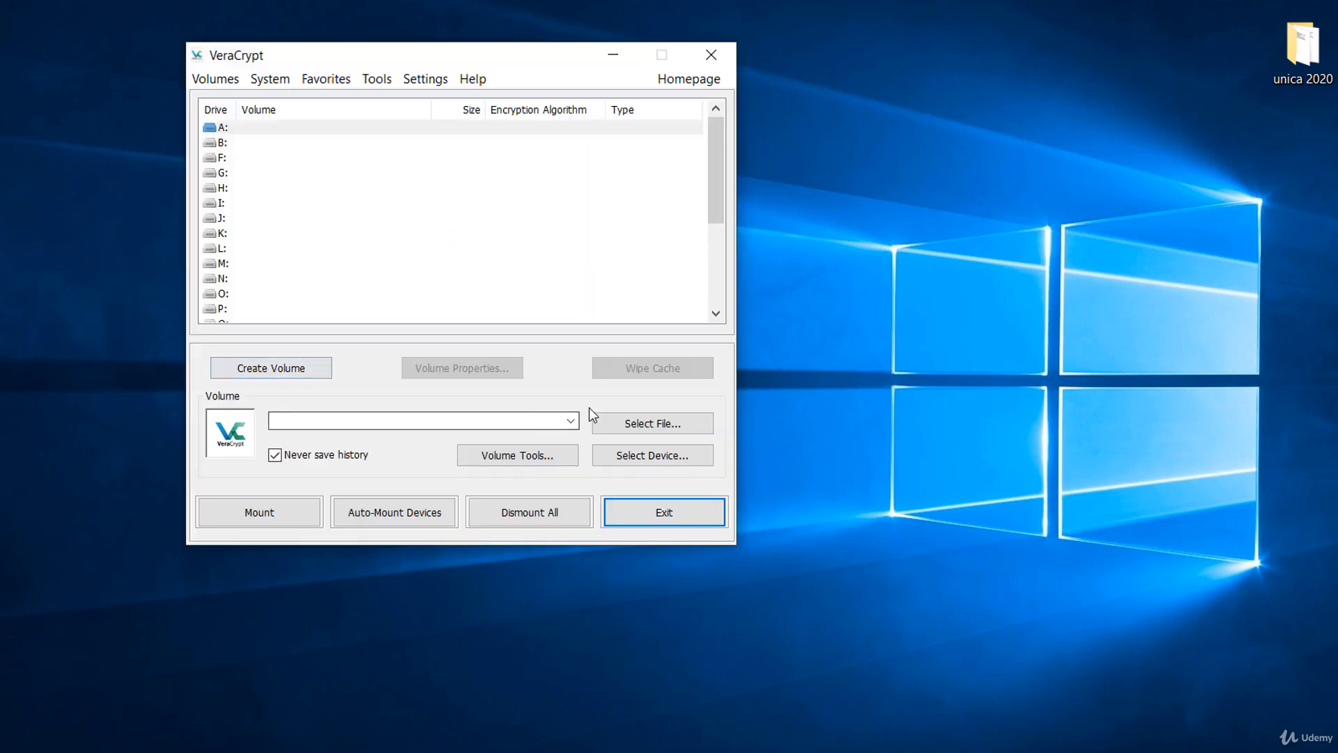
{"action": "left_click", "coordinate": [646, 457]}
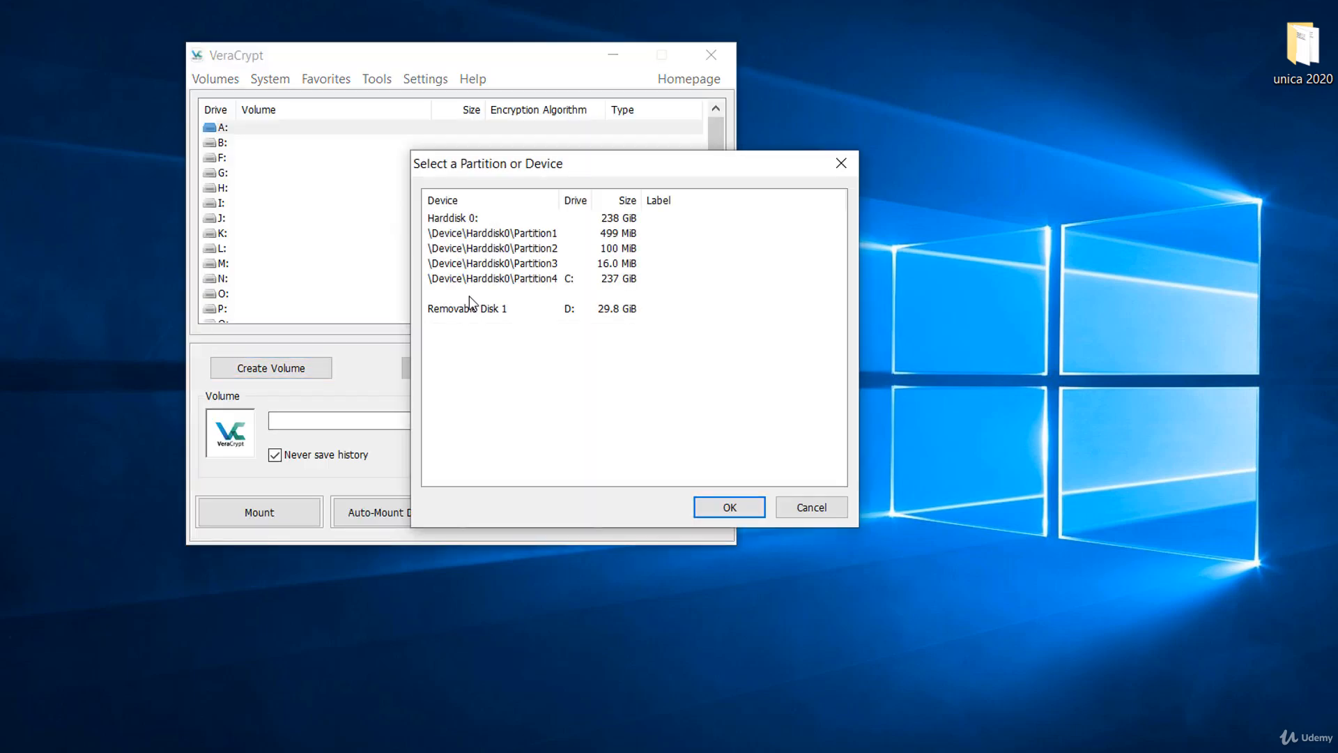
{"action": "left_click", "coordinate": [470, 308]}
{"action": "left_click", "coordinate": [730, 507]}
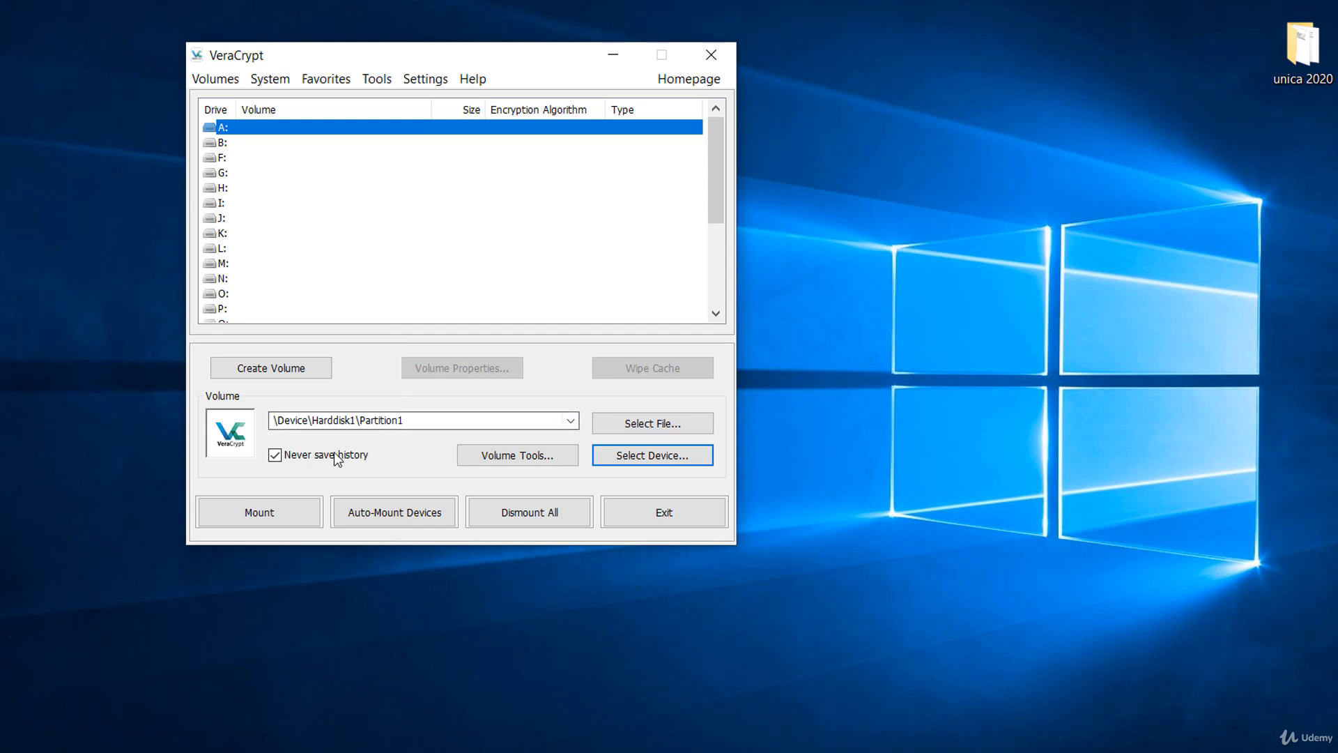
{"action": "left_click", "coordinate": [292, 511]}
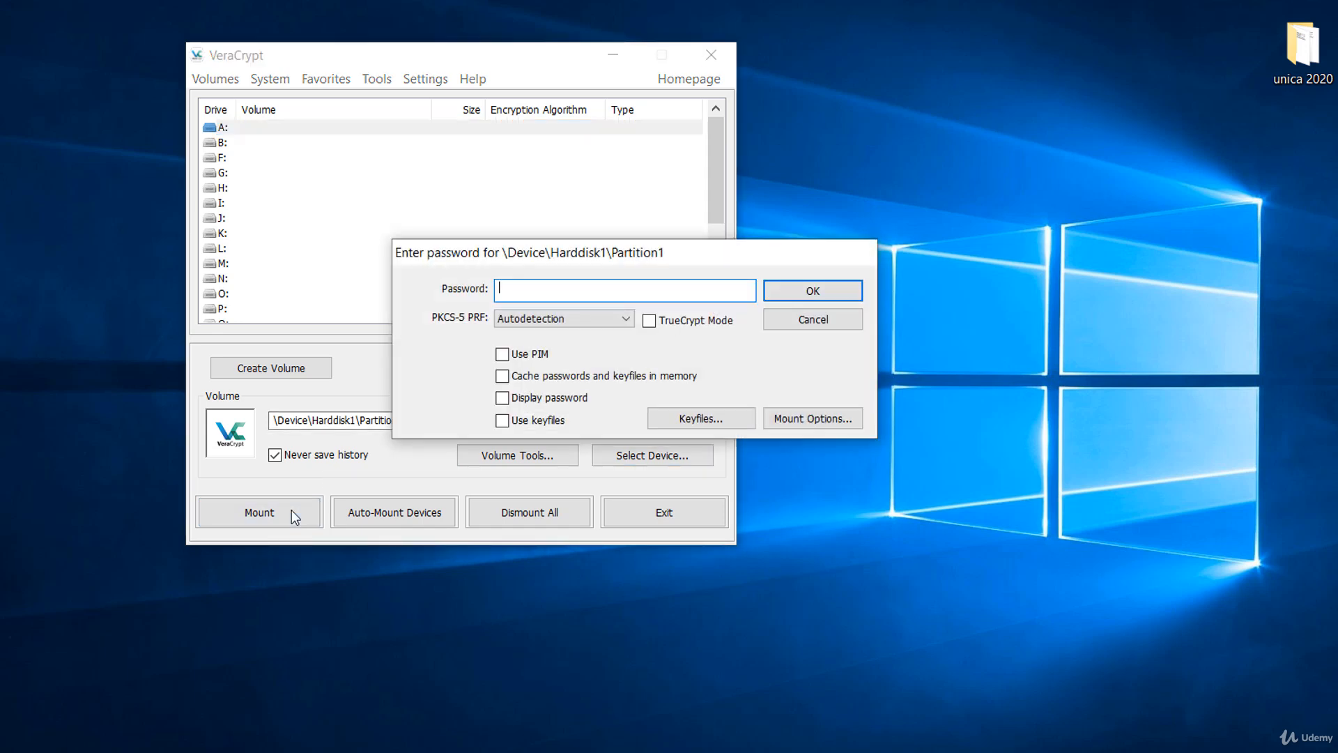
{"action": "type", "text": "*****"}
{"action": "type", "text": "•••••"}
{"action": "left_click", "coordinate": [814, 289]}
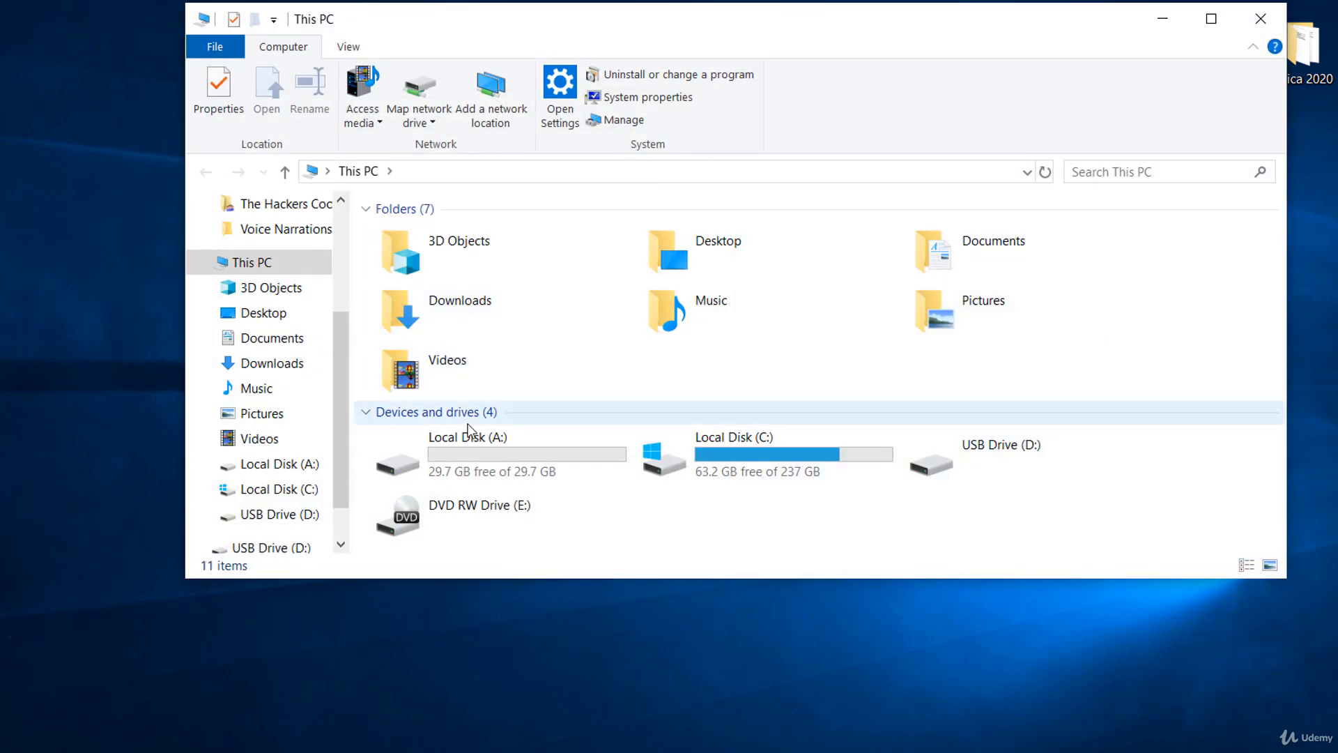
Open Local Disk (A:) to check for the OpenDocument Drawing file, and close the folder window.
{"action": "double_click", "coordinate": [469, 443]}
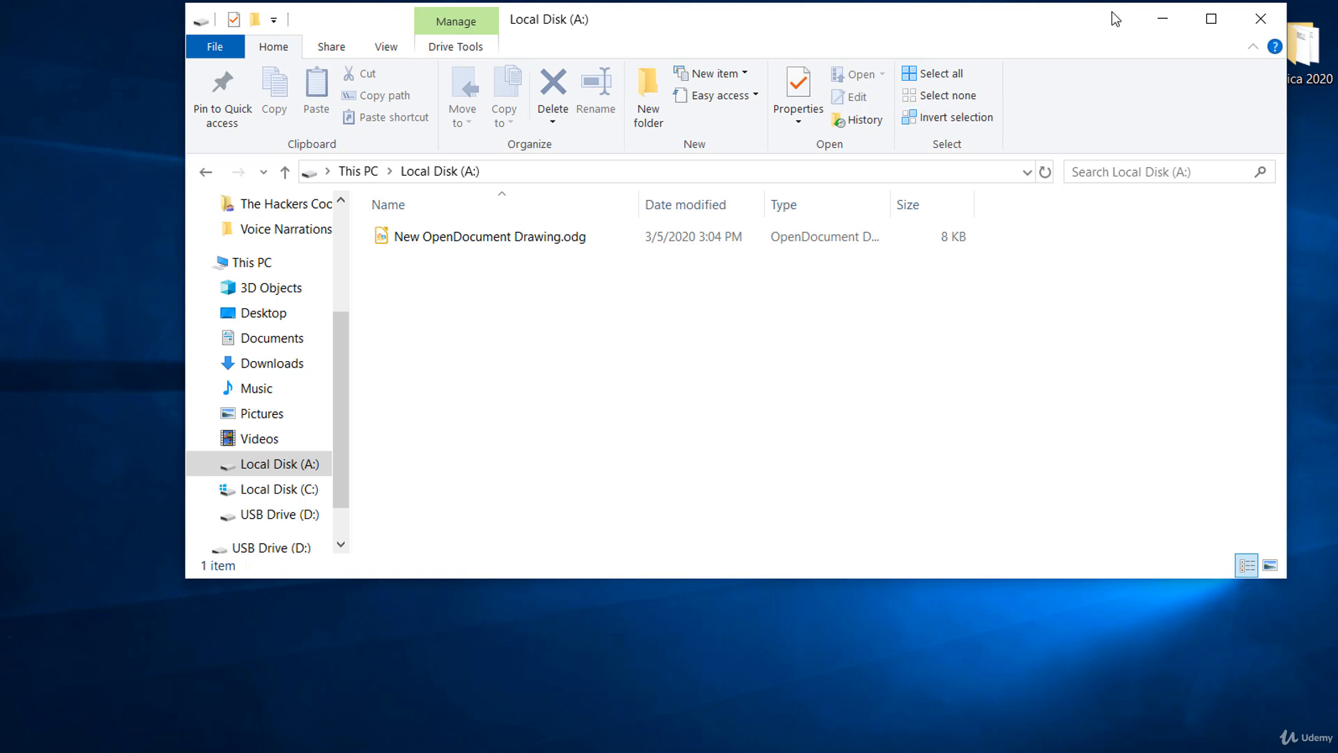
{"action": "left_click", "coordinate": [1263, 21]}
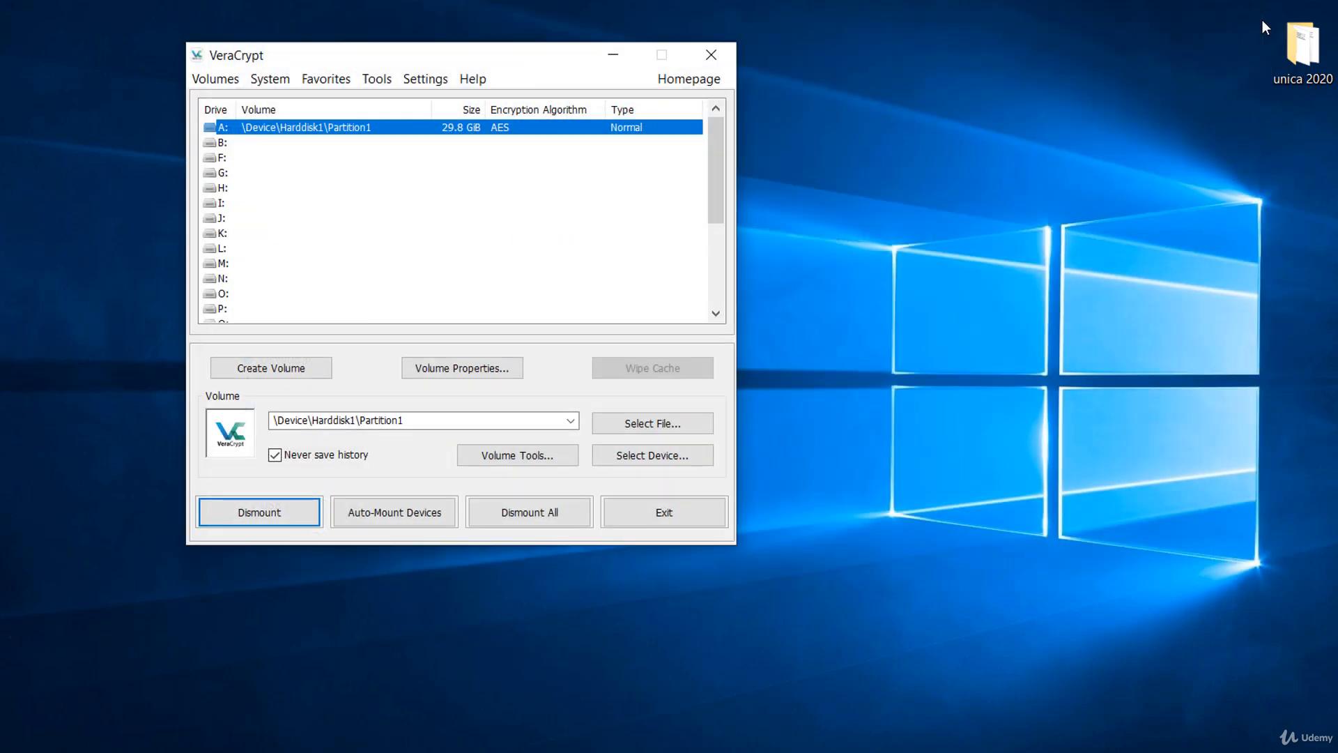